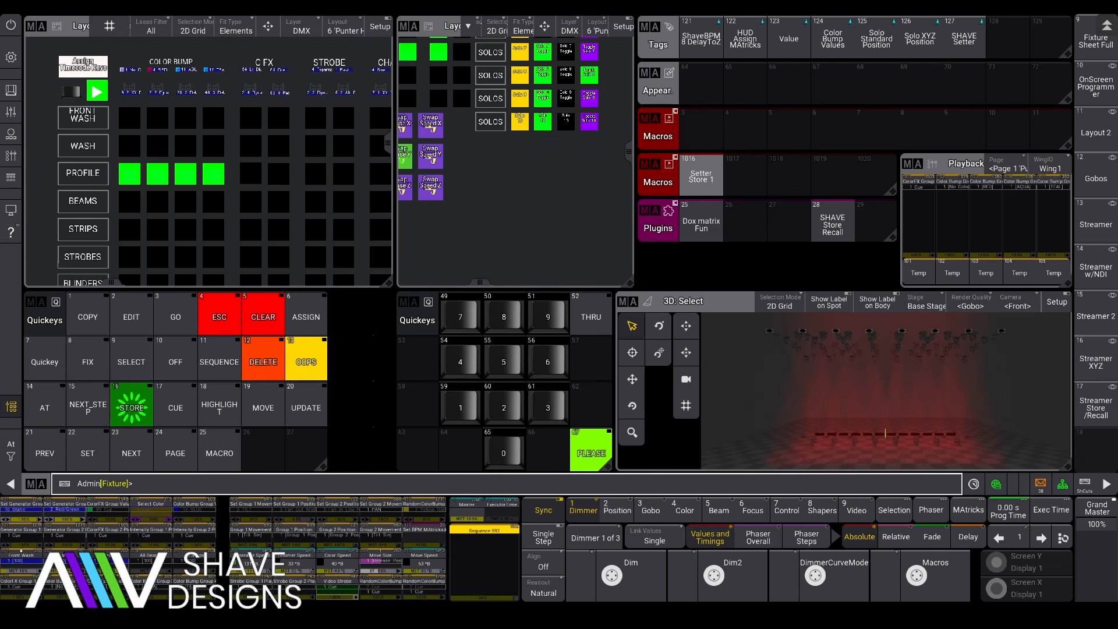
# Step: Open macro 1016 'Setter Store 1' in the macro editor
pyautogui.moveTo(706, 176); pyautogui.dragTo(676, 174)
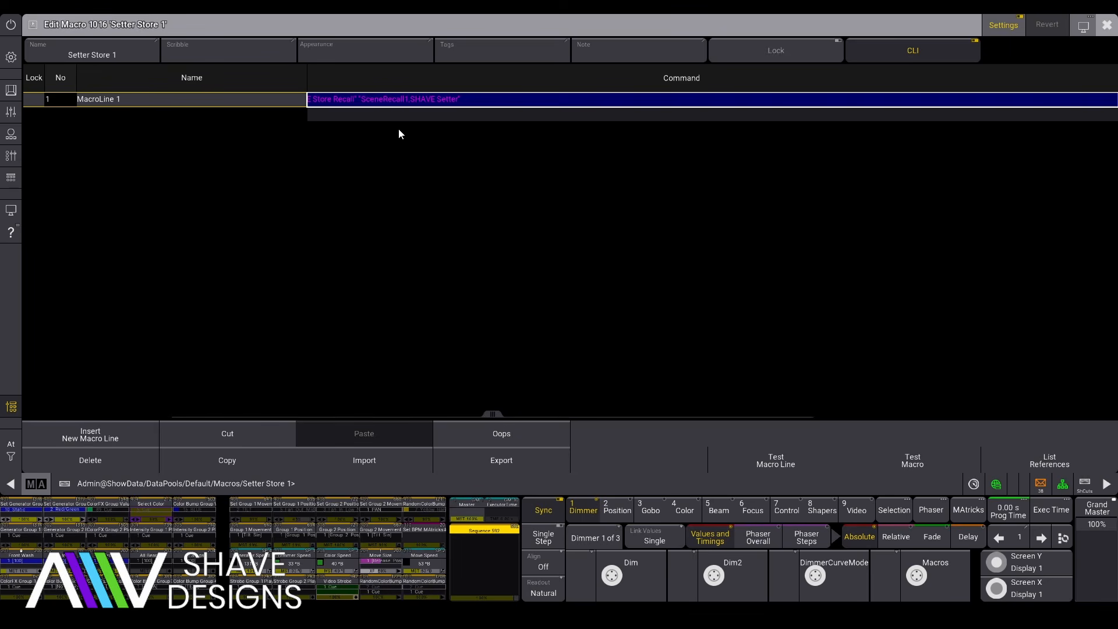
# Step: Read the line that calls the SHAVE Store Recall plugin, then close the macro editor
pyautogui.moveTo(486, 415); pyautogui.dragTo(396, 411)
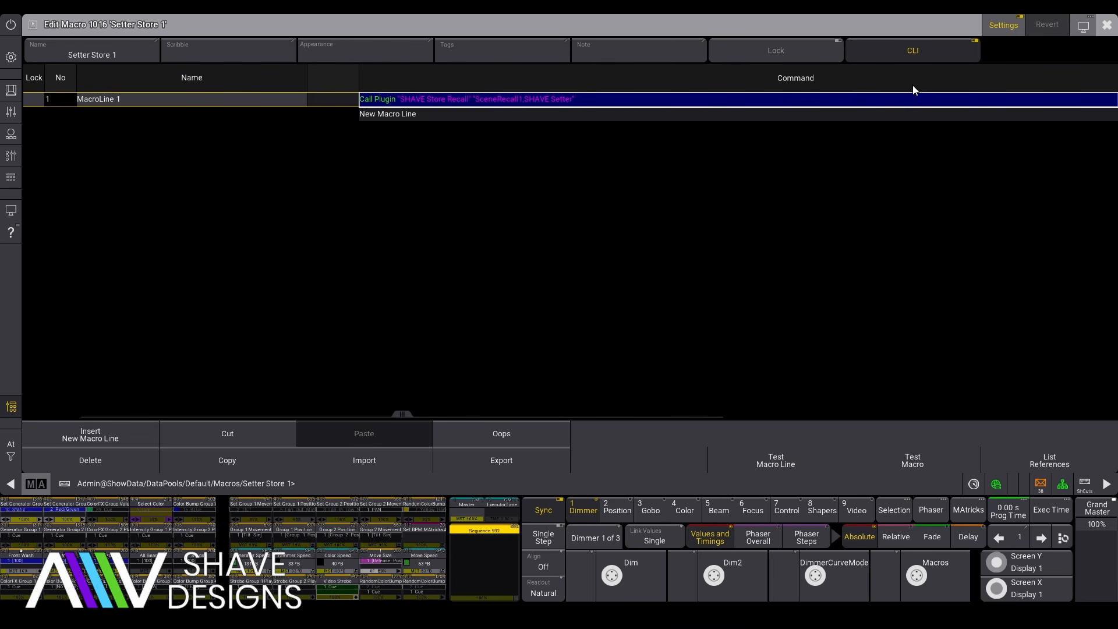
pyautogui.click(1107, 25)
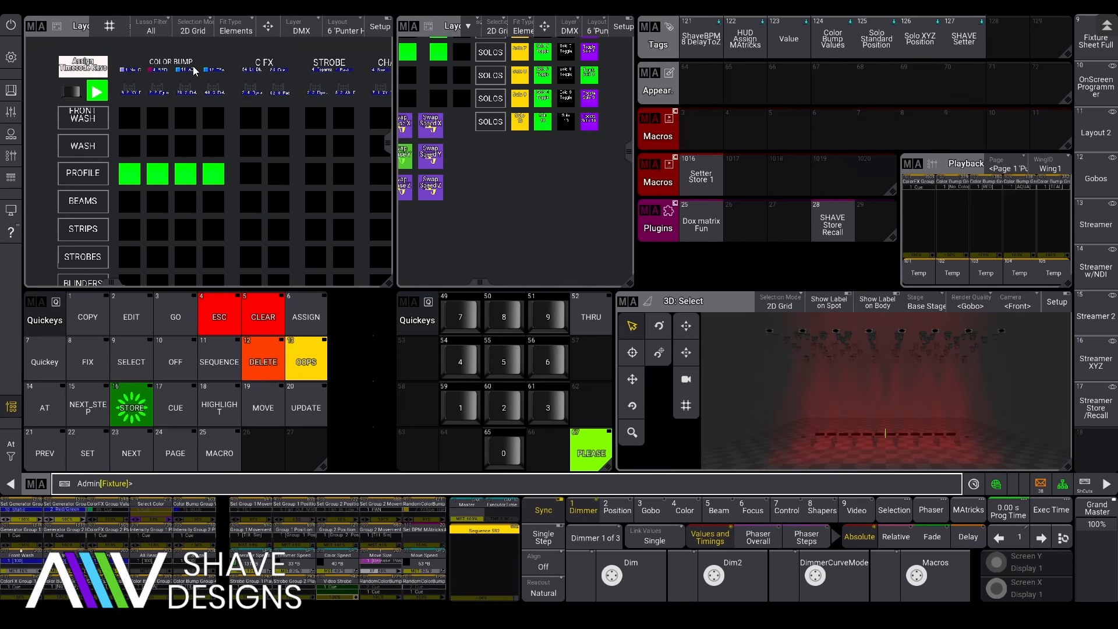
# Step: Jump the Color Bump sequence to cue 11 AQUA and flash playback 102 to see it
pyautogui.click(953, 276)
pyautogui.click(132, 70)
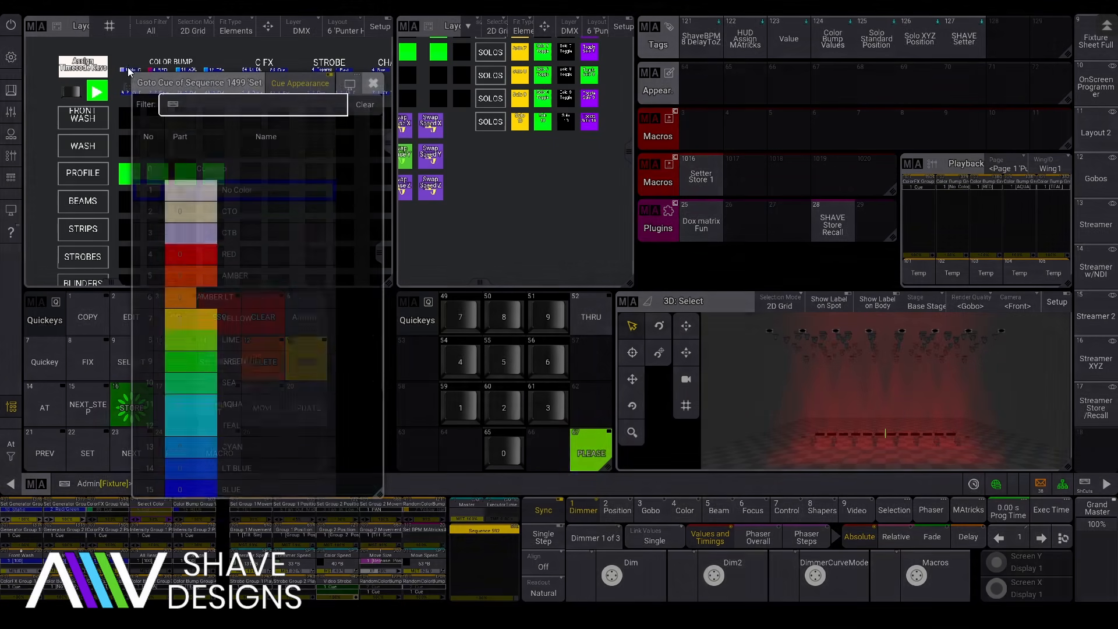
pyautogui.click(240, 404)
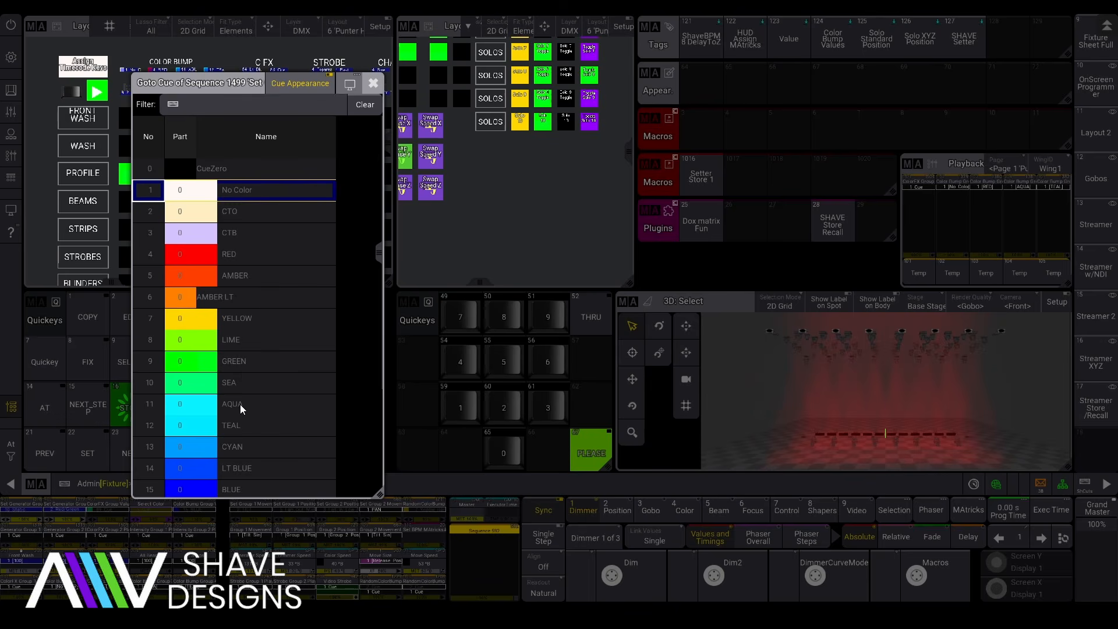
pyautogui.click(953, 278)
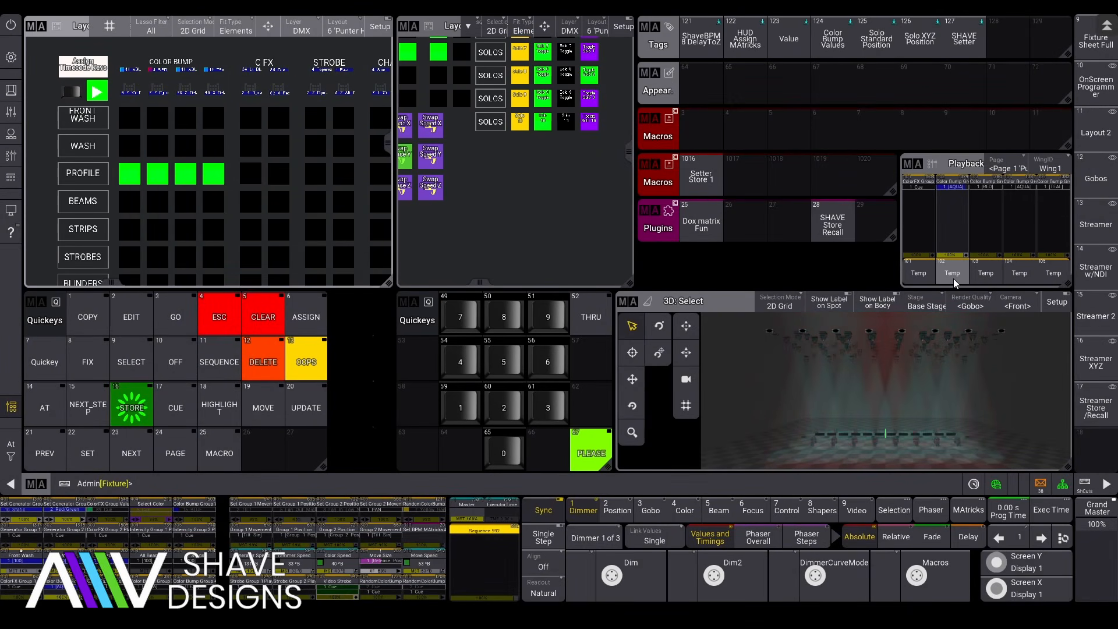
# Step: Review the cue lists of sequences 2011 and 1499, then open sequence 1499 for editing
pyautogui.click(134, 91)
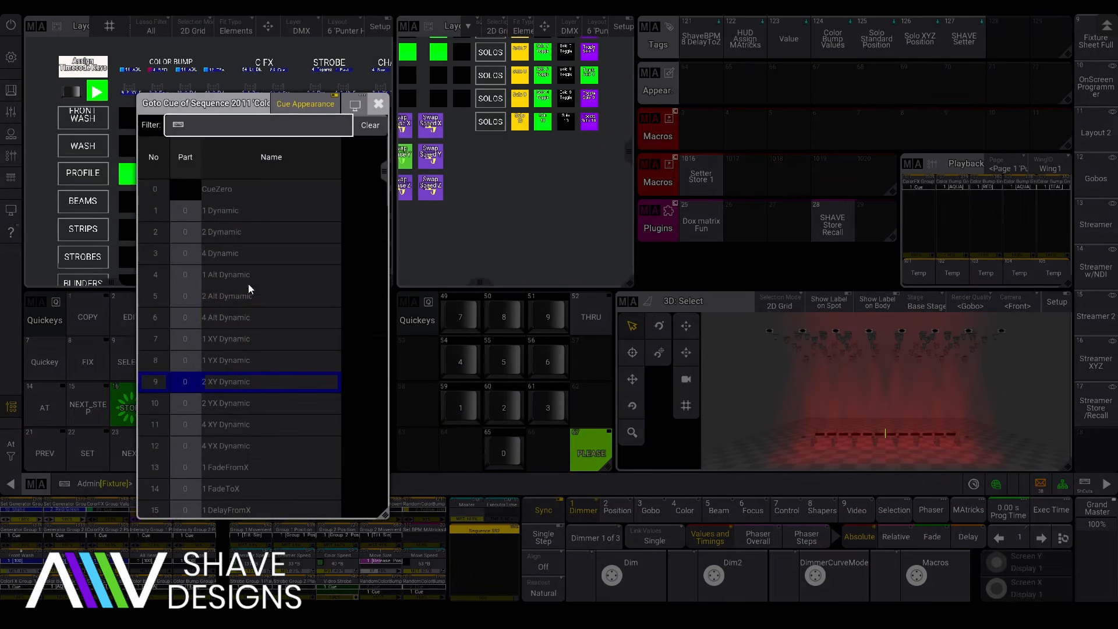
pyautogui.click(373, 105)
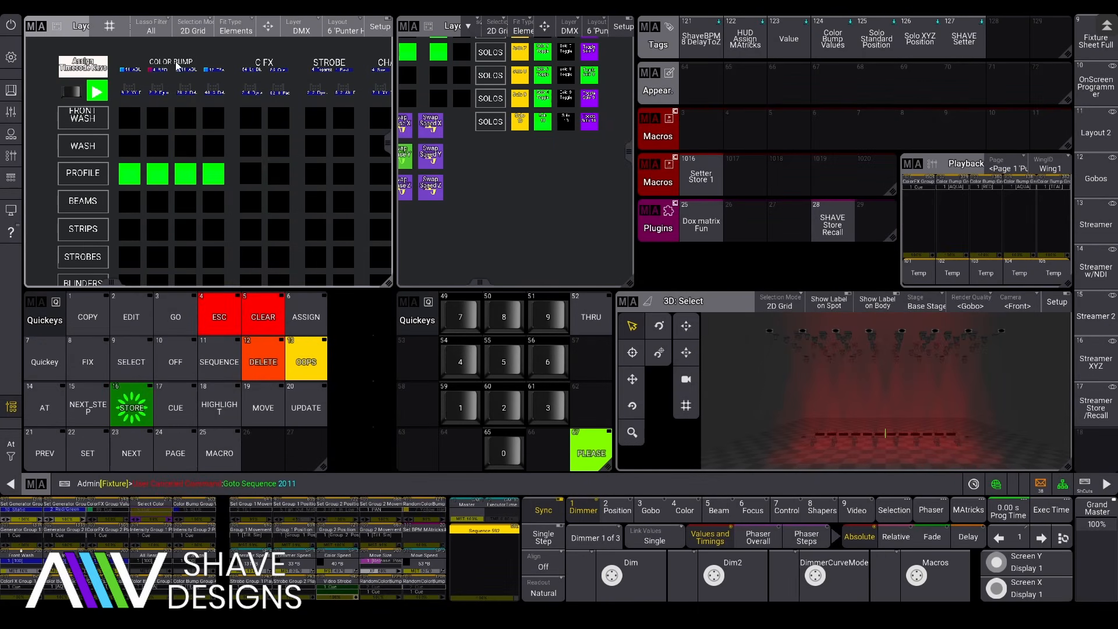
pyautogui.click(135, 68)
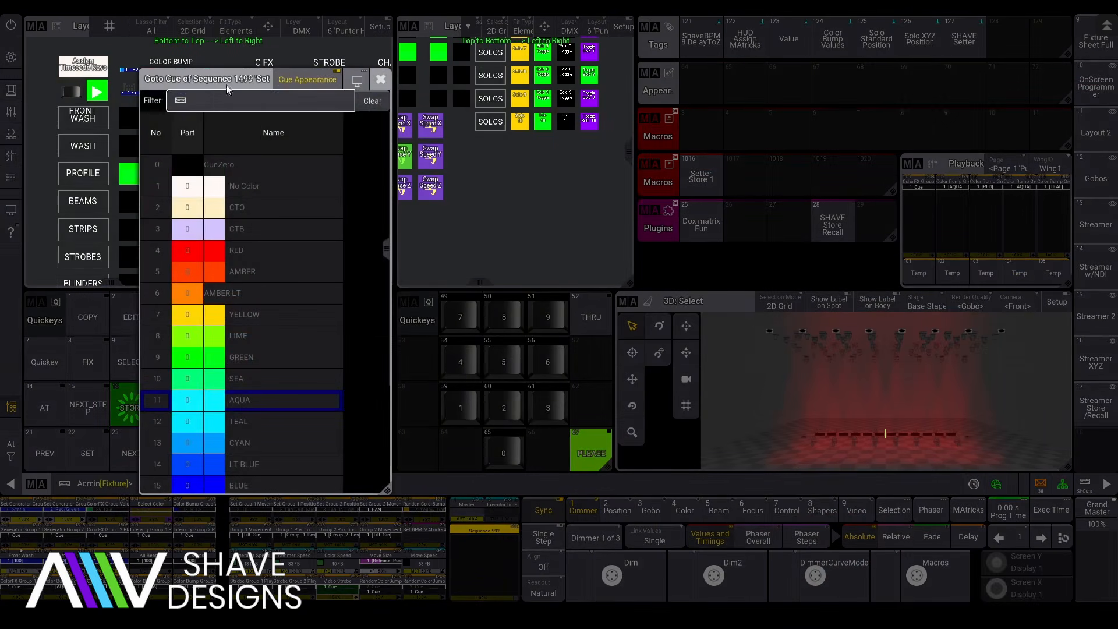
pyautogui.click(377, 83)
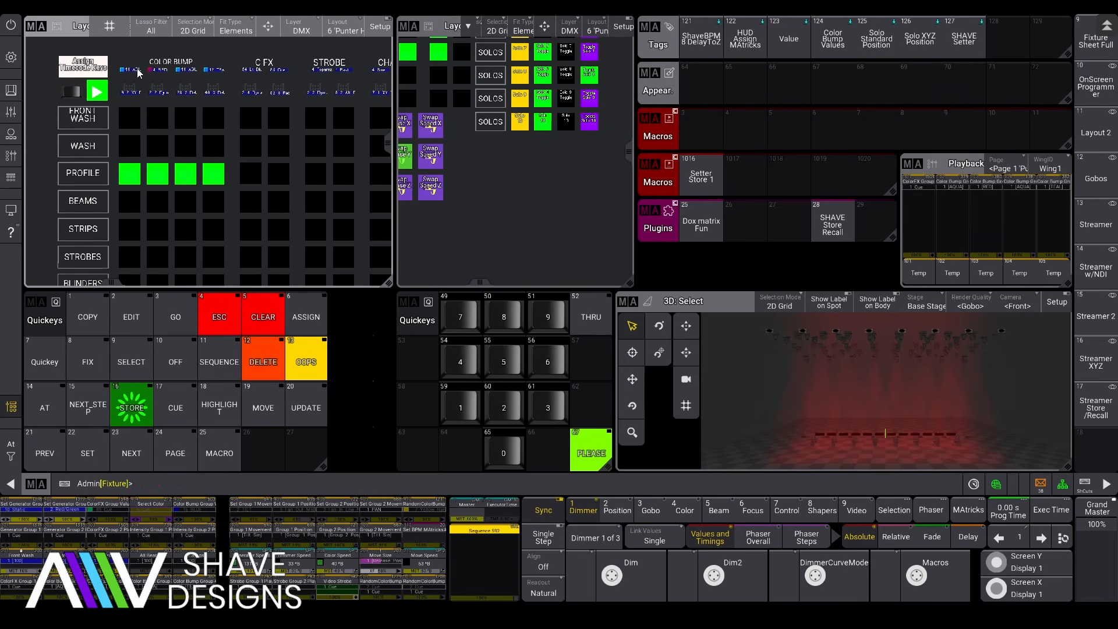
pyautogui.moveTo(133, 71)
pyautogui.mouseDown()
pyautogui.moveTo(139, 36)
pyautogui.moveTo(134, 73)
pyautogui.moveTo(126, 47)
pyautogui.mouseUp()
pyautogui.click(378, 82)
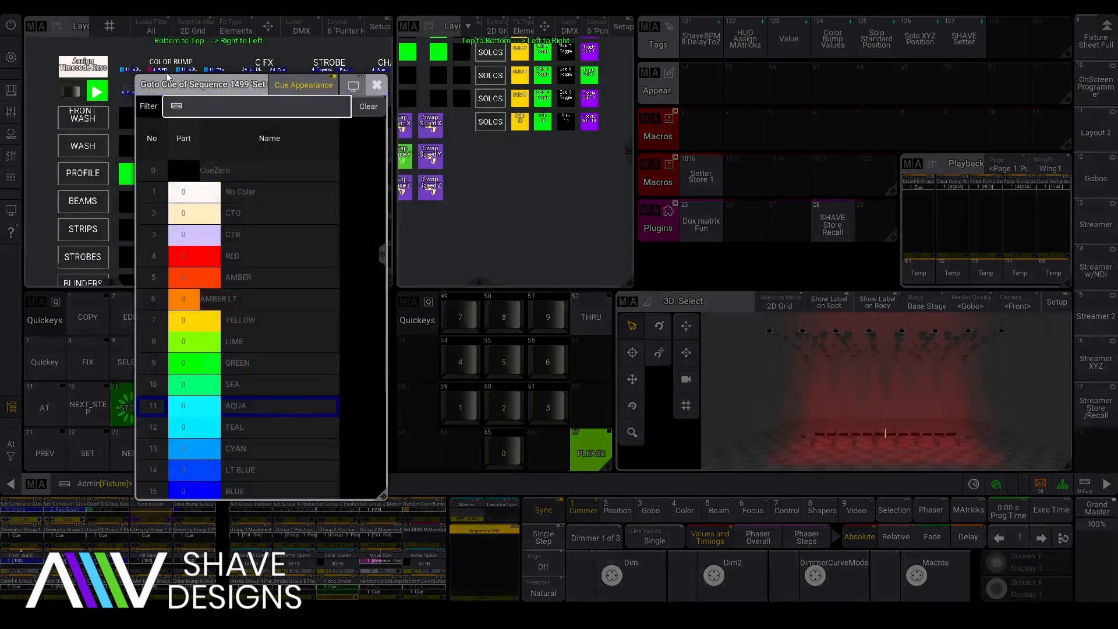
pyautogui.click(378, 85)
pyautogui.rightClick(133, 70)
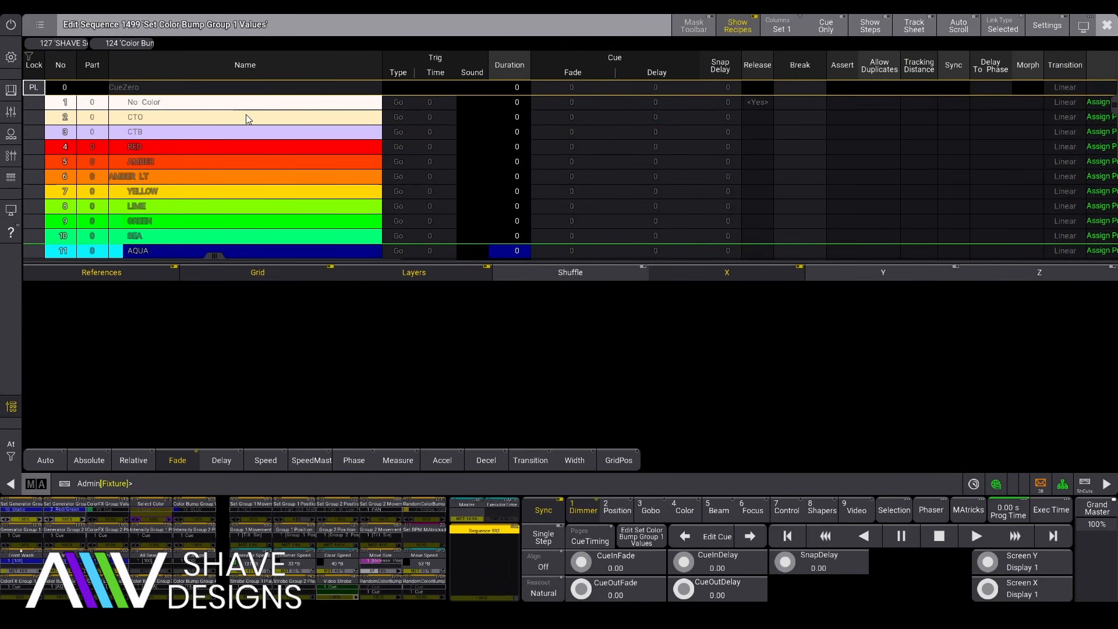
# Step: Check sequence 1499's SHAVE Setter and Color Bump Values tags, then reopen macro 1016 for editing
pyautogui.click(1048, 25)
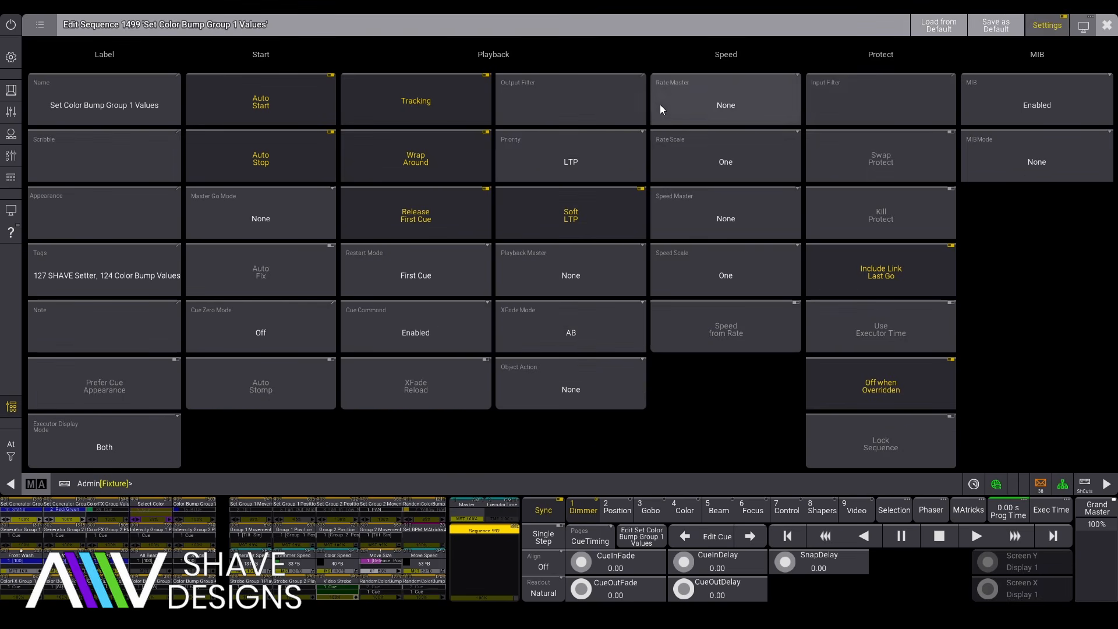
pyautogui.click(111, 269)
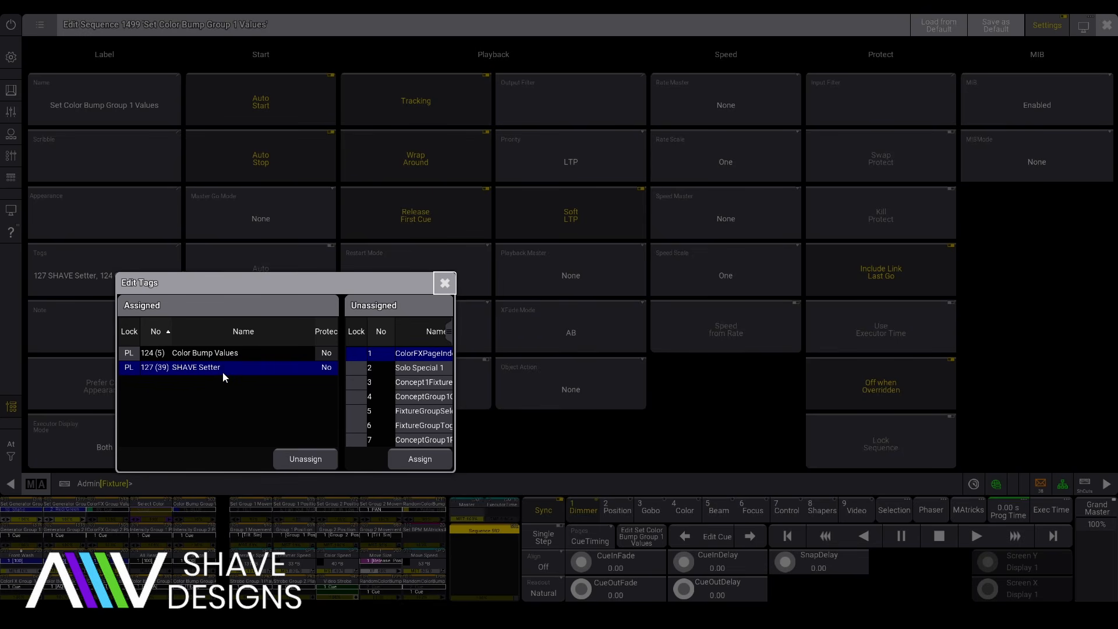
pyautogui.click(445, 283)
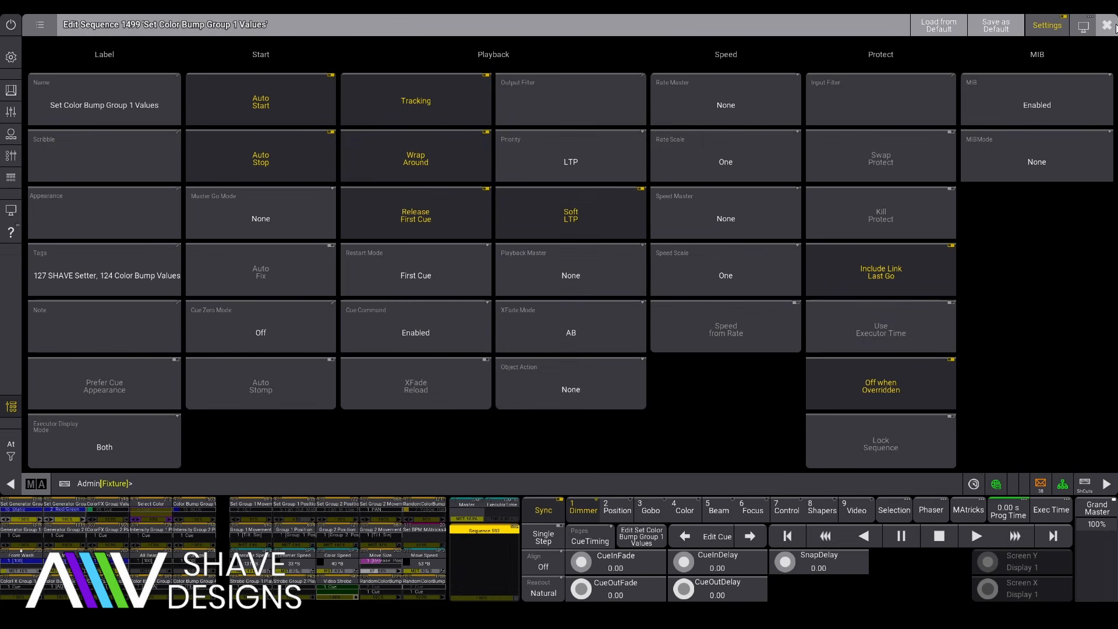
pyautogui.click(1107, 25)
pyautogui.moveTo(694, 177); pyautogui.dragTo(667, 178)
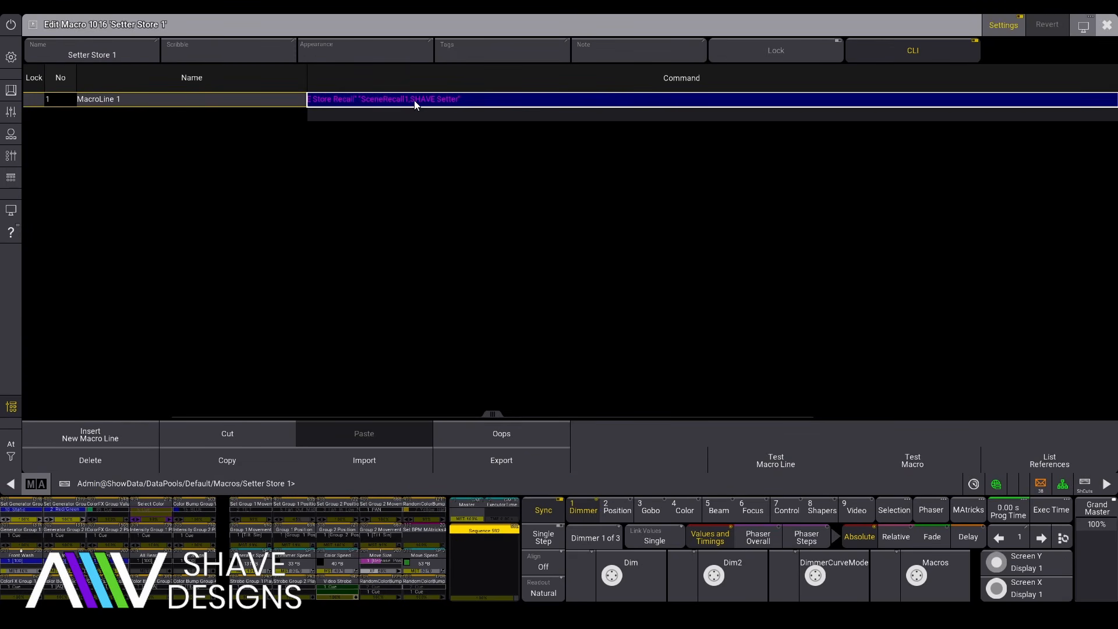
# Step: Close the macro editor and run Setter Store 1 to generate Scene Recall1 and its appearances
pyautogui.click(1106, 26)
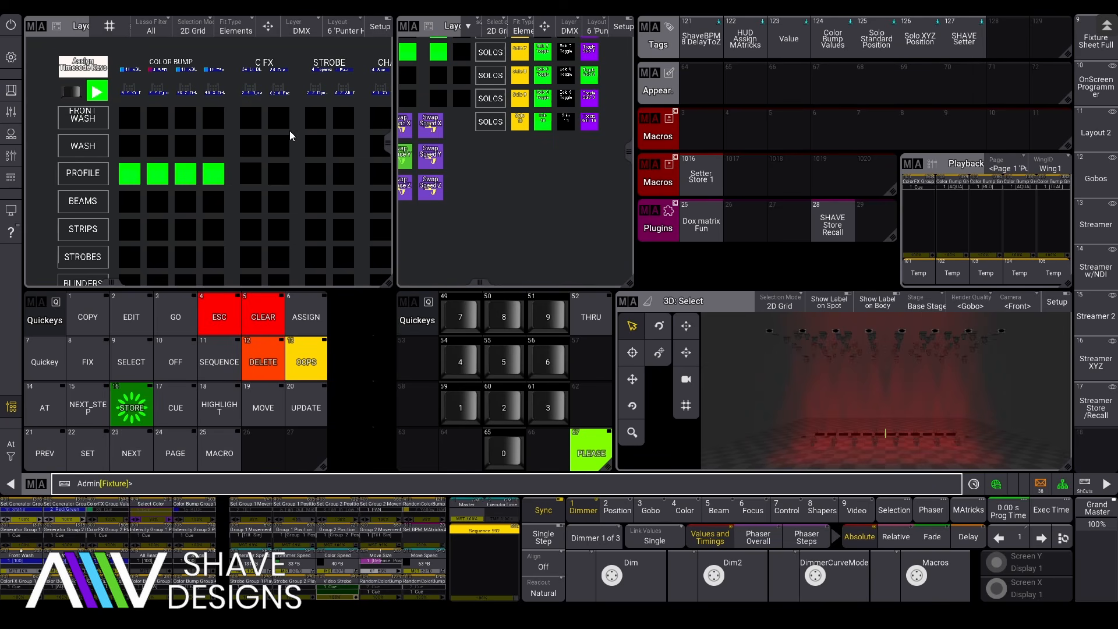
pyautogui.click(692, 180)
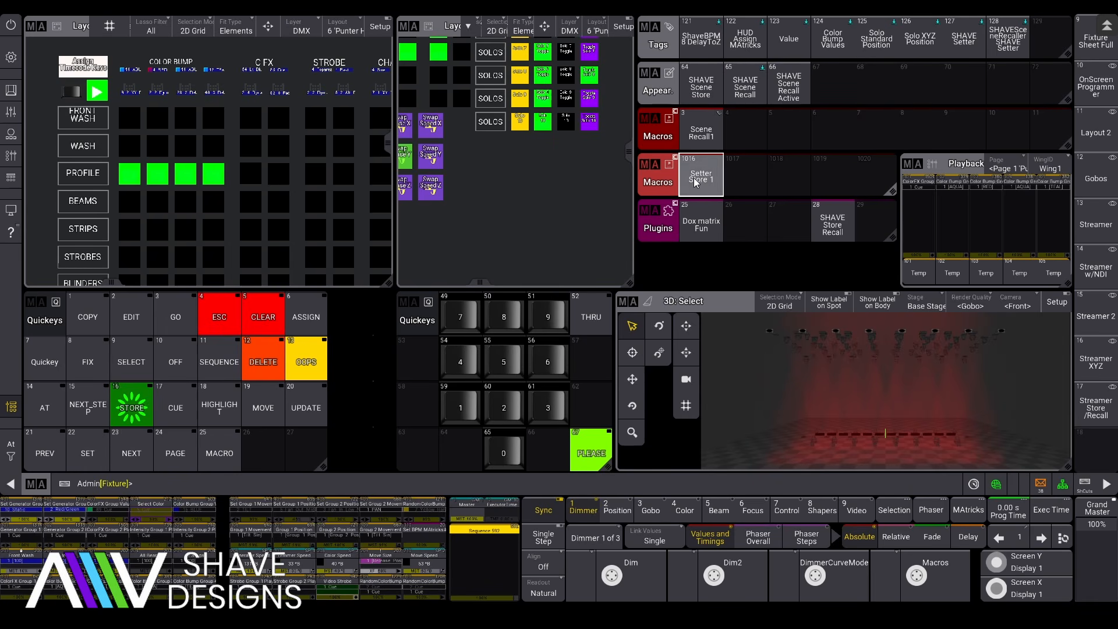
# Step: Set appearance 64 SHAVE Scene Store background to red-orange, R 100% G 18.7%
pyautogui.click(700, 93)
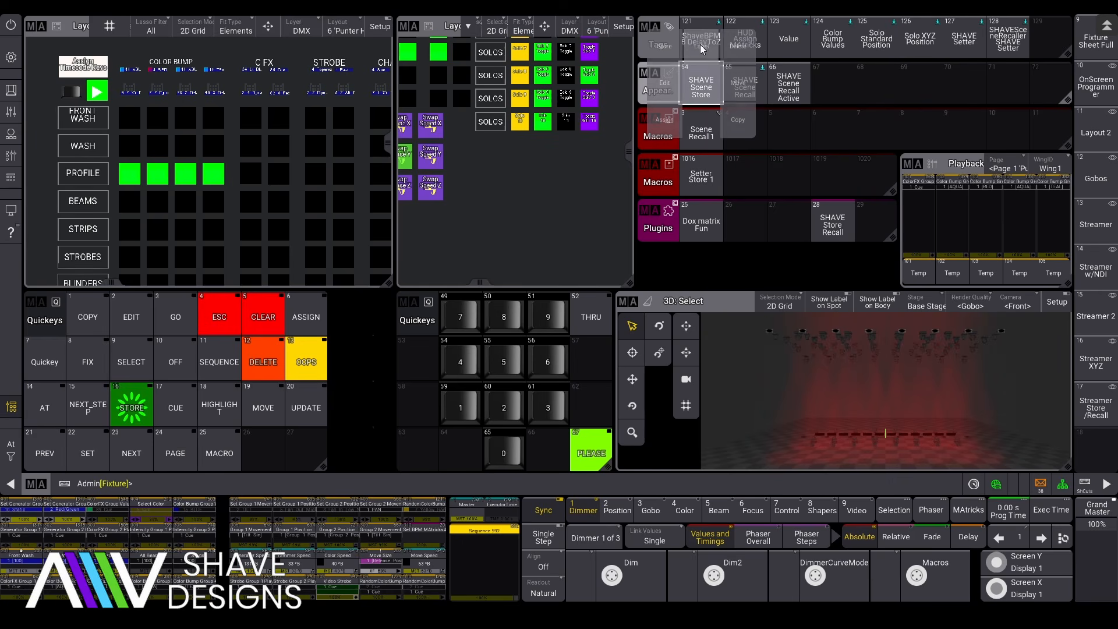
pyautogui.click(676, 85)
pyautogui.moveTo(821, 223); pyautogui.dragTo(831, 200)
pyautogui.moveTo(1004, 229)
pyautogui.mouseDown()
pyautogui.moveTo(1008, 247)
pyautogui.moveTo(1006, 206)
pyautogui.mouseUp()
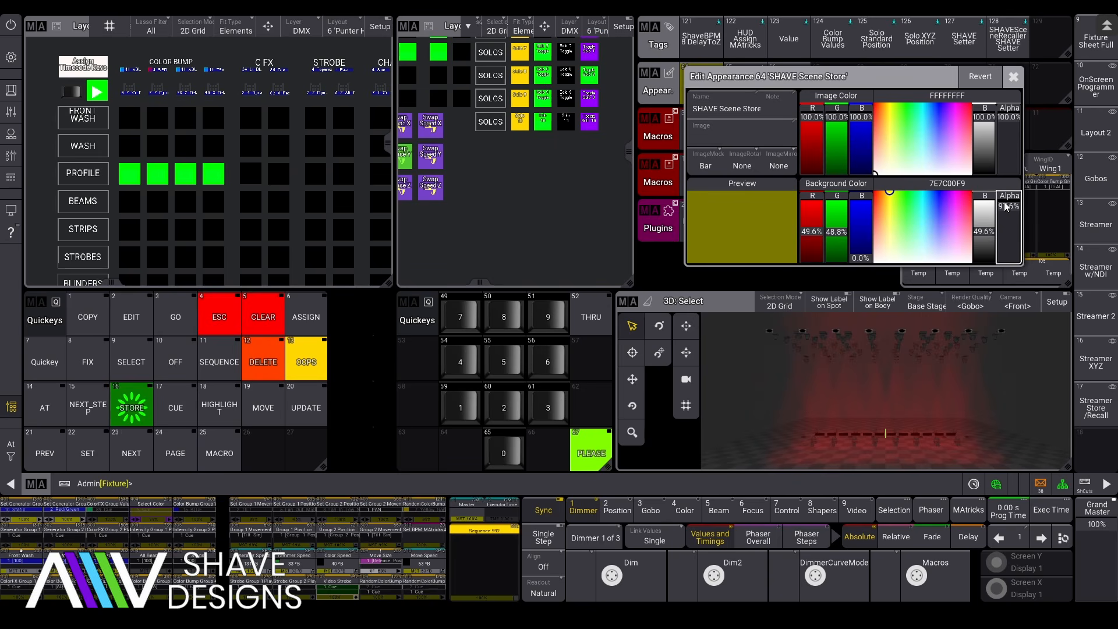
pyautogui.moveTo(810, 223); pyautogui.dragTo(880, 188)
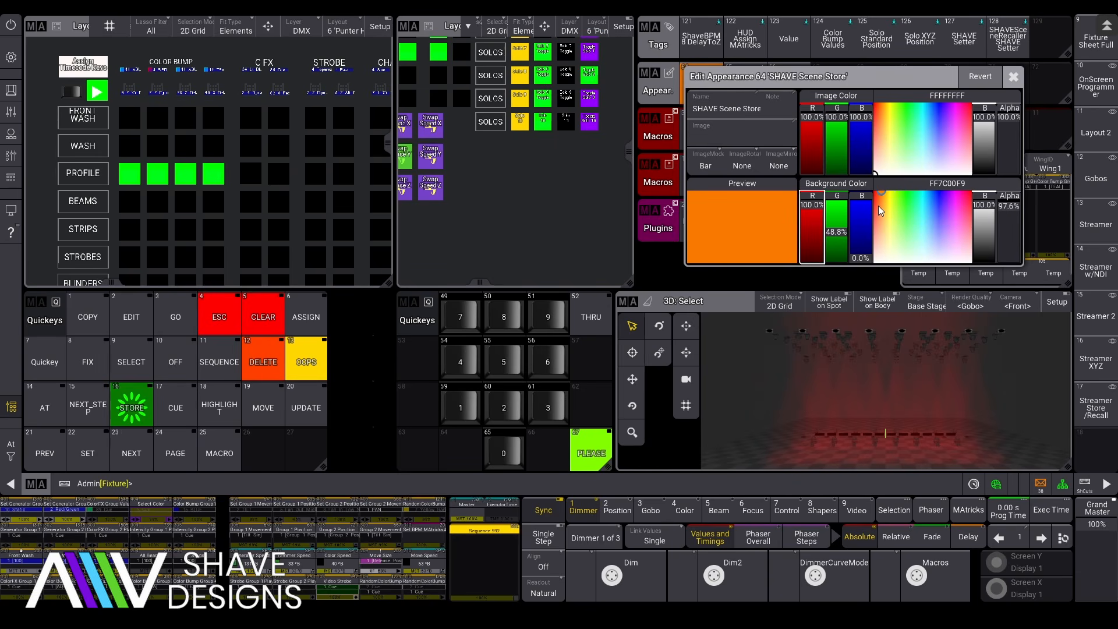
pyautogui.moveTo(837, 230)
pyautogui.mouseDown()
pyautogui.moveTo(837, 261)
pyautogui.moveTo(837, 248)
pyautogui.mouseUp()
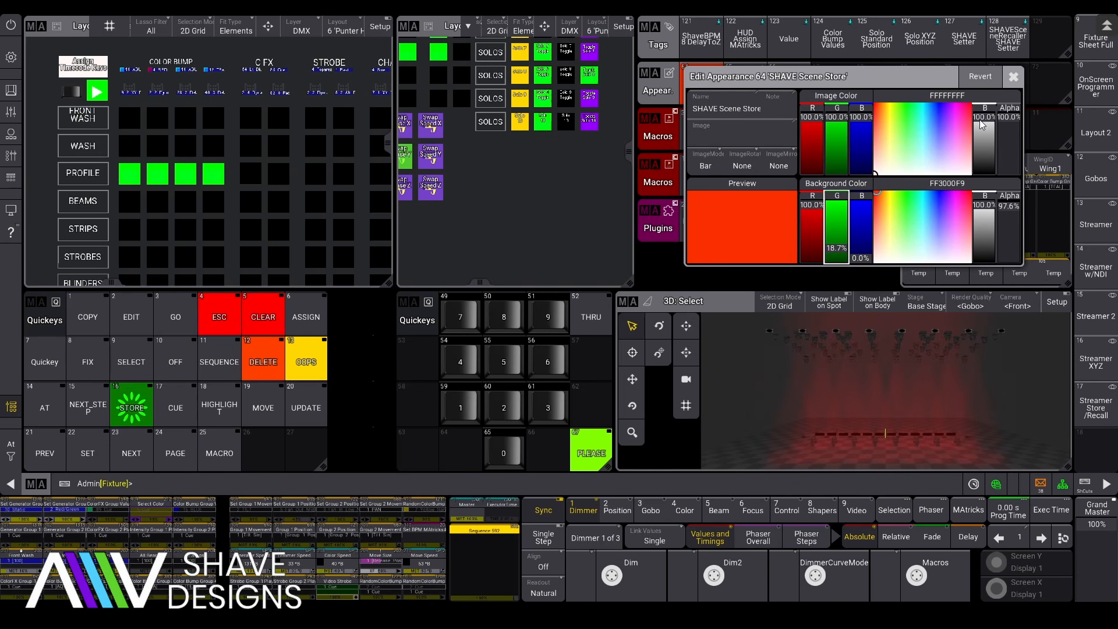
pyautogui.click(1014, 76)
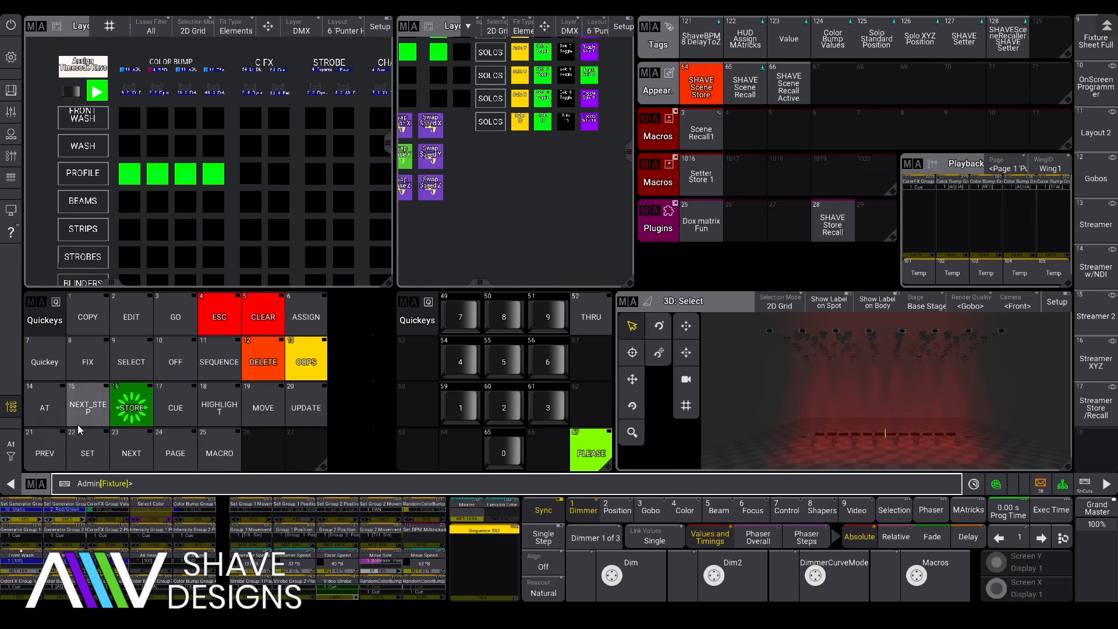
# Step: Assign the SHAVE Scene Store appearance 64 to macro 1016 Setter Store 1
pyautogui.click(306, 319)
pyautogui.click(706, 88)
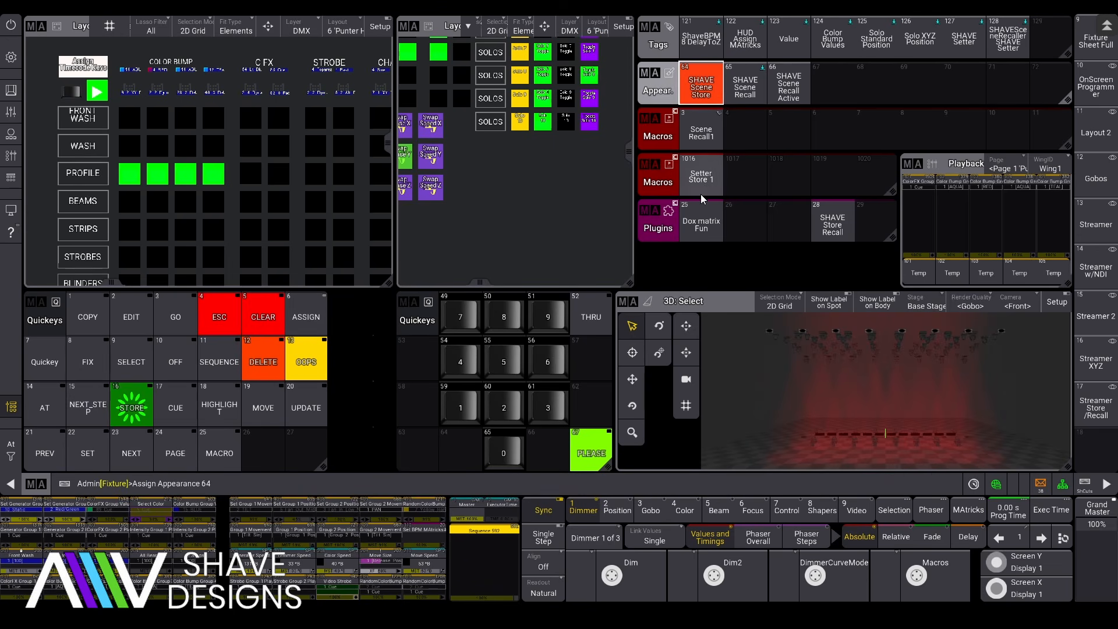
pyautogui.click(701, 192)
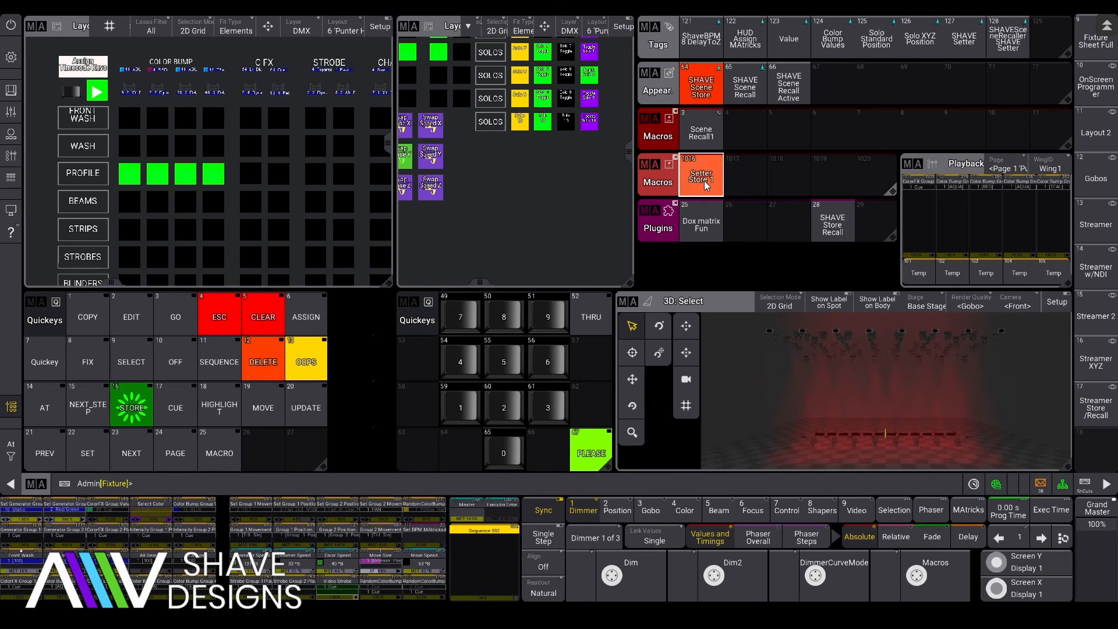
pyautogui.click(752, 87)
# Step: Give appearance 65 SHAVE Scene Recall the Audio_alpha_00003 image 13 on a dark red background
pyautogui.moveTo(752, 86); pyautogui.dragTo(707, 94)
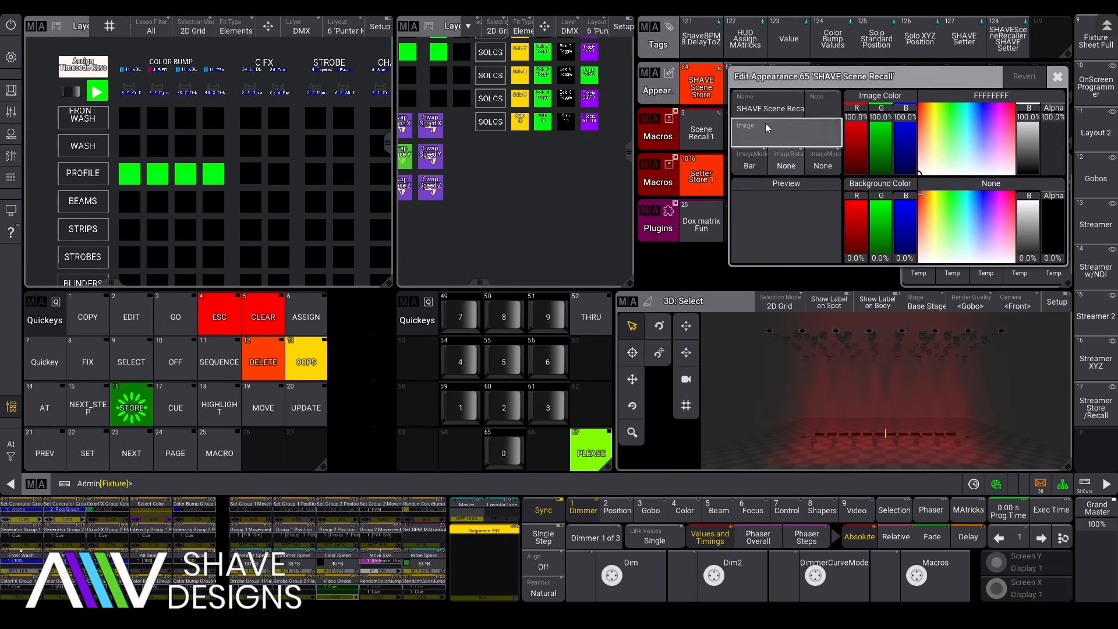
pyautogui.click(774, 134)
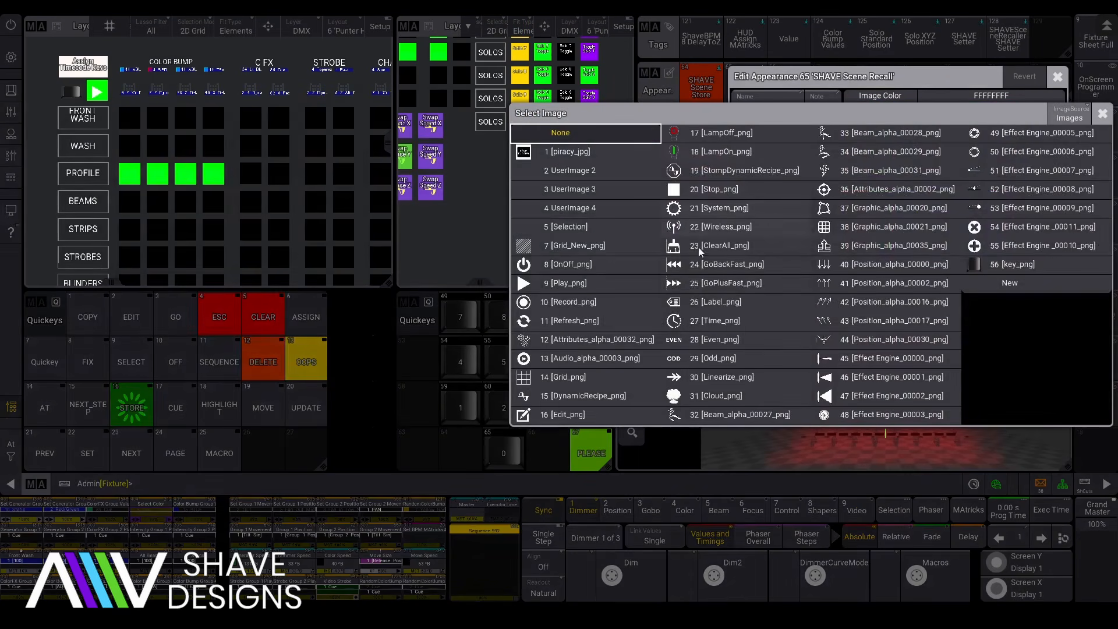
pyautogui.click(533, 360)
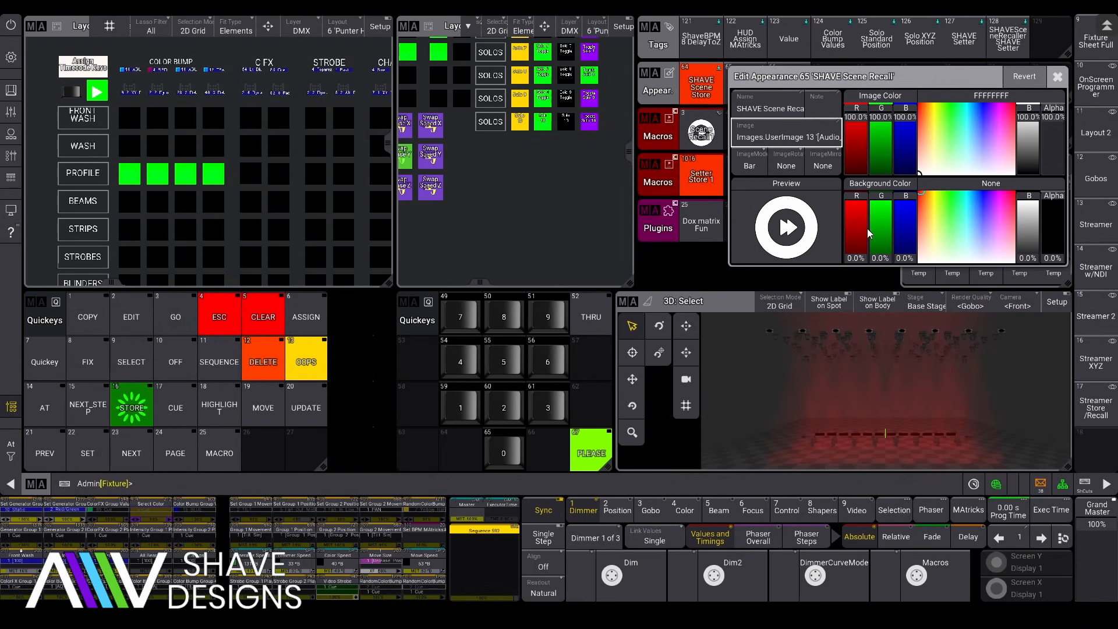
pyautogui.click(885, 213)
pyautogui.click(852, 235)
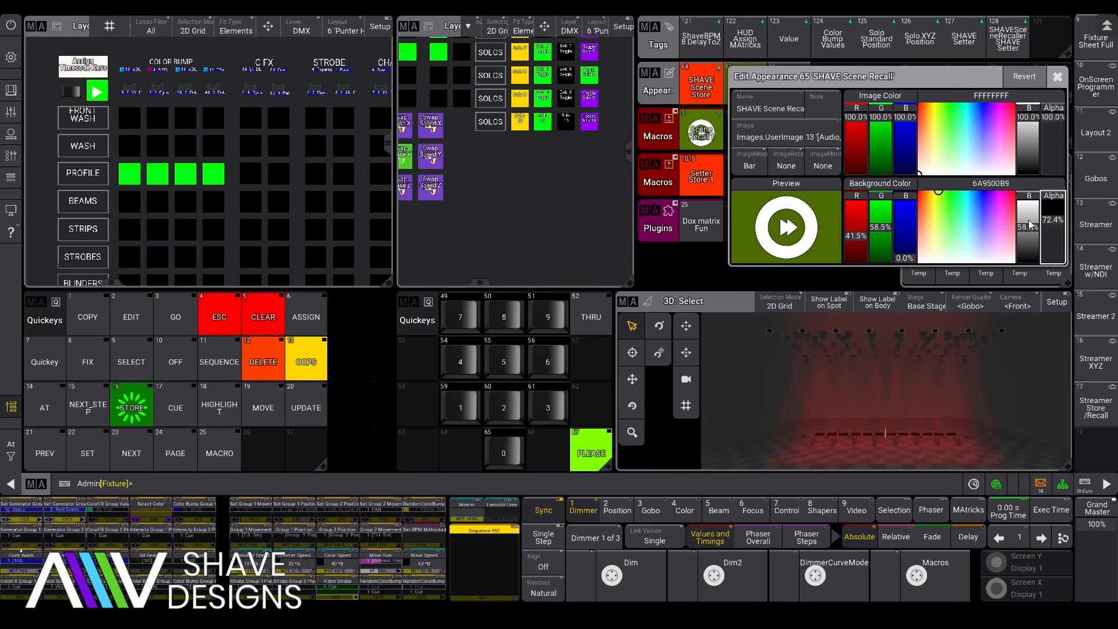
pyautogui.click(917, 197)
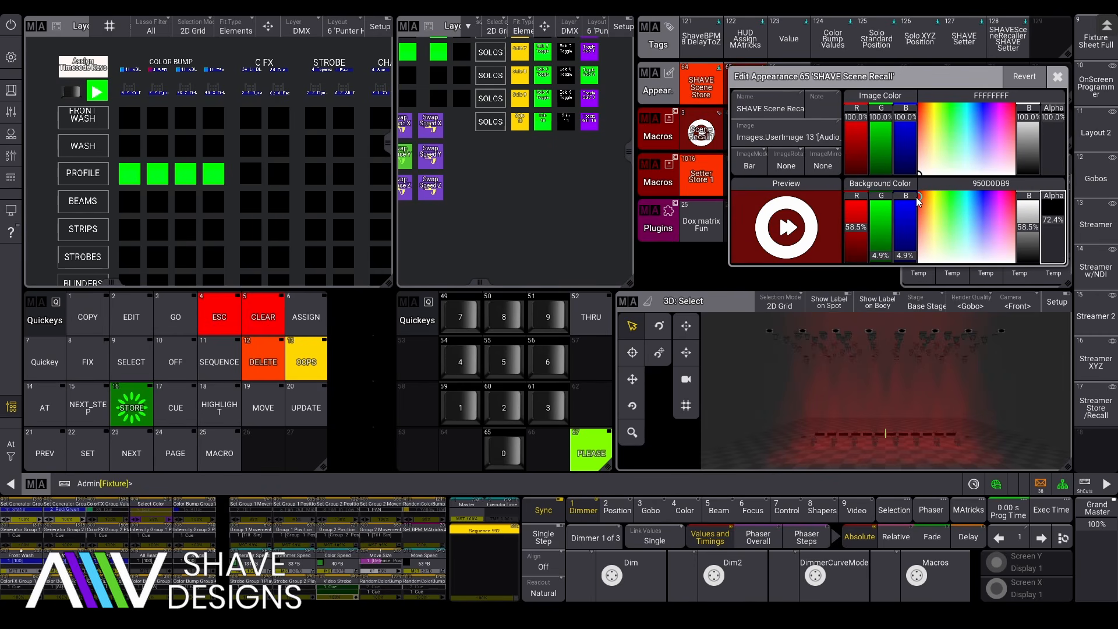
pyautogui.click(1057, 78)
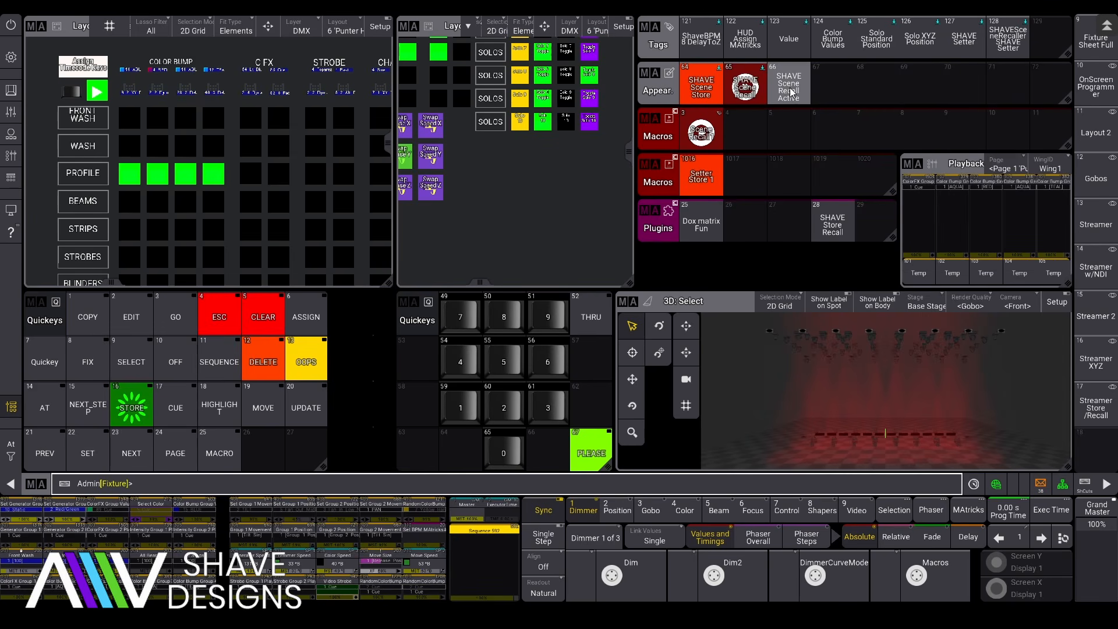
# Step: Give appearance 66 SHAVE Scene Recall Active the UserImage 13 image
pyautogui.click(791, 92)
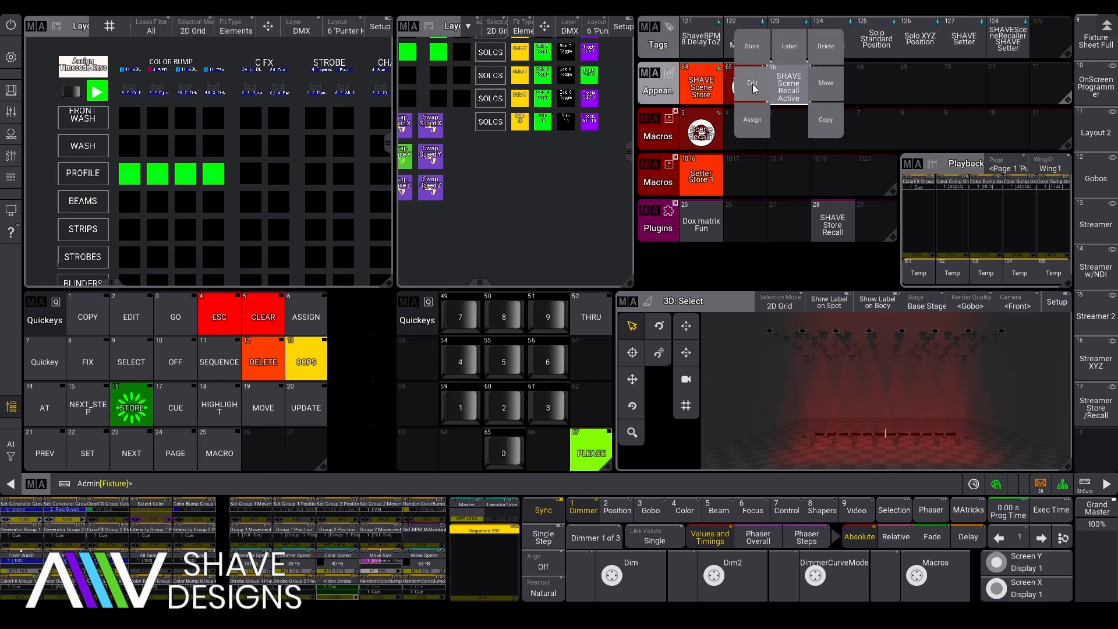
pyautogui.click(754, 88)
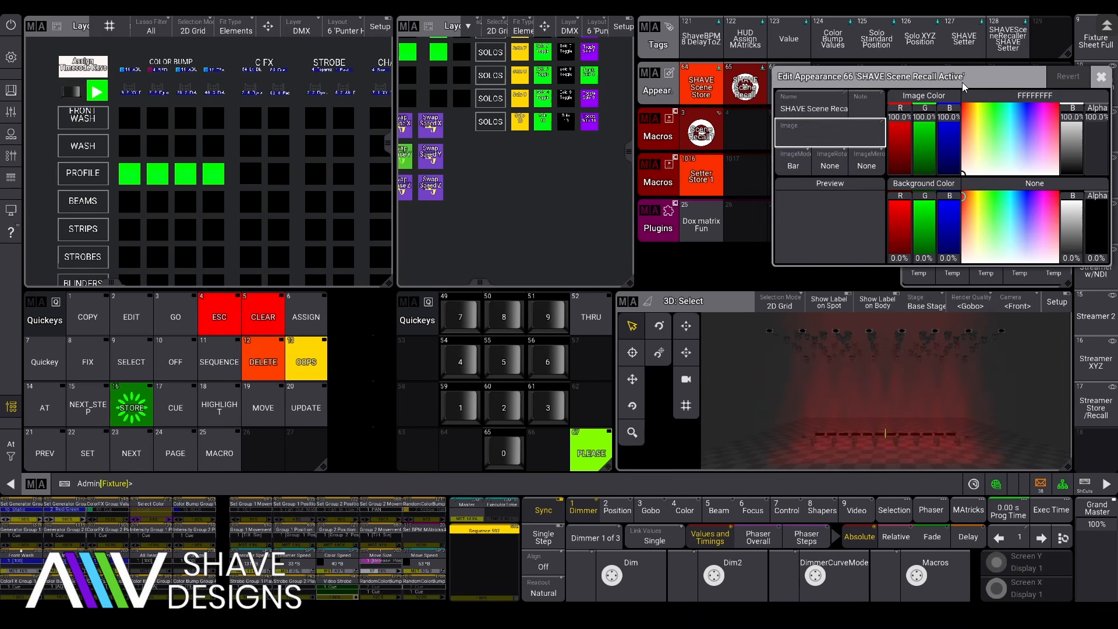
pyautogui.click(832, 134)
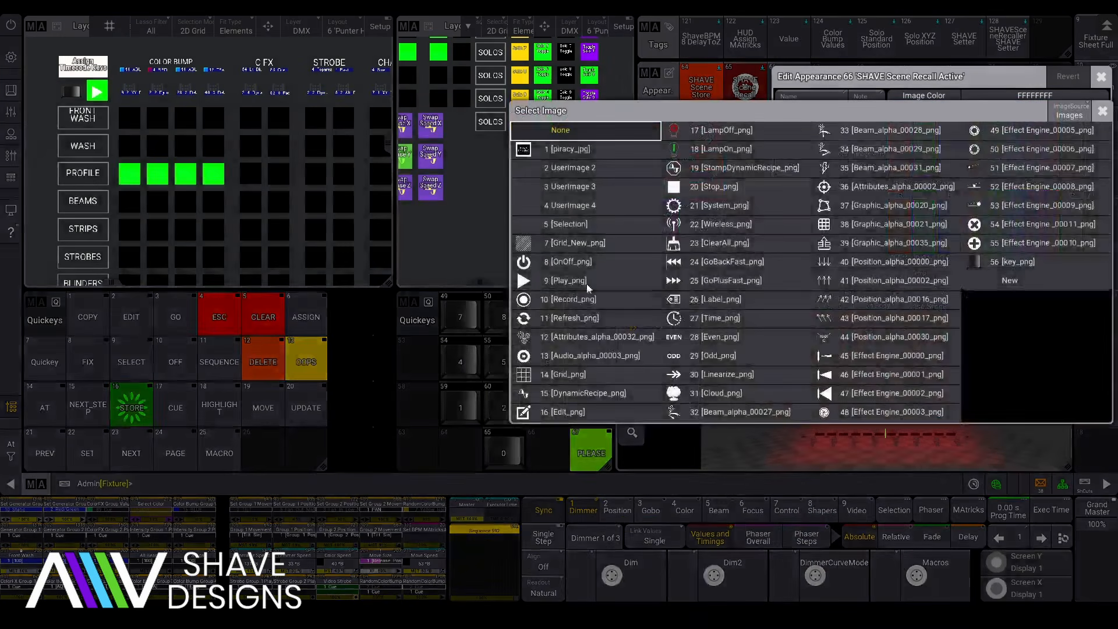
pyautogui.click(553, 356)
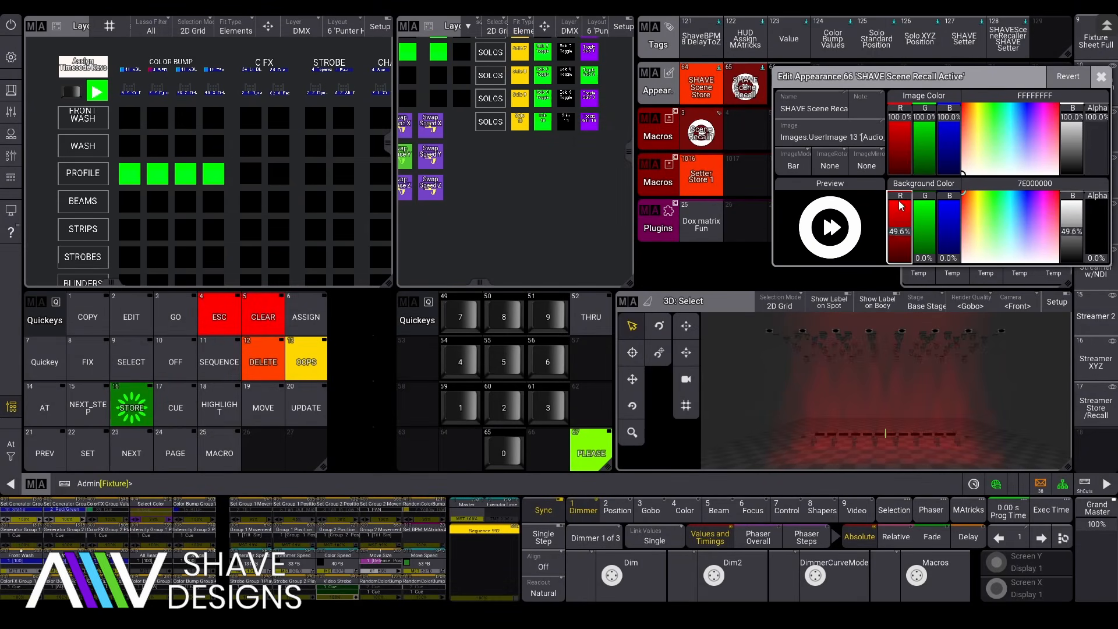
# Step: Make its background fully opaque FF3400 red, then test the Scene Recall macro in slot 3
pyautogui.moveTo(899, 202); pyautogui.dragTo(900, 194)
pyautogui.moveTo(925, 251); pyautogui.dragTo(922, 228)
pyautogui.moveTo(1091, 247); pyautogui.dragTo(1096, 172)
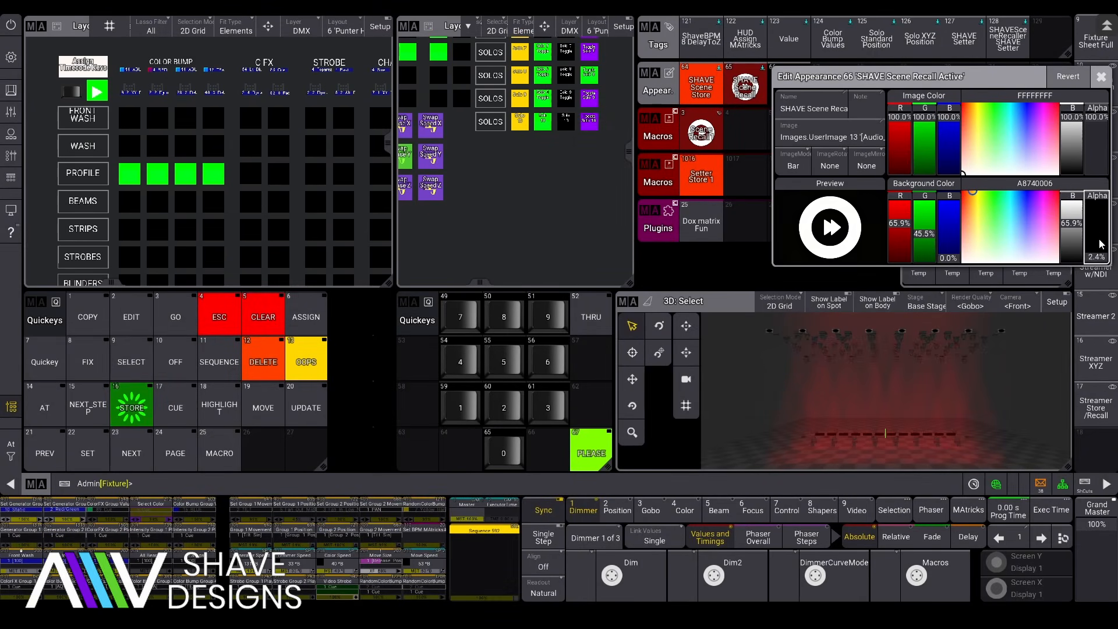
pyautogui.moveTo(901, 228); pyautogui.dragTo(904, 197)
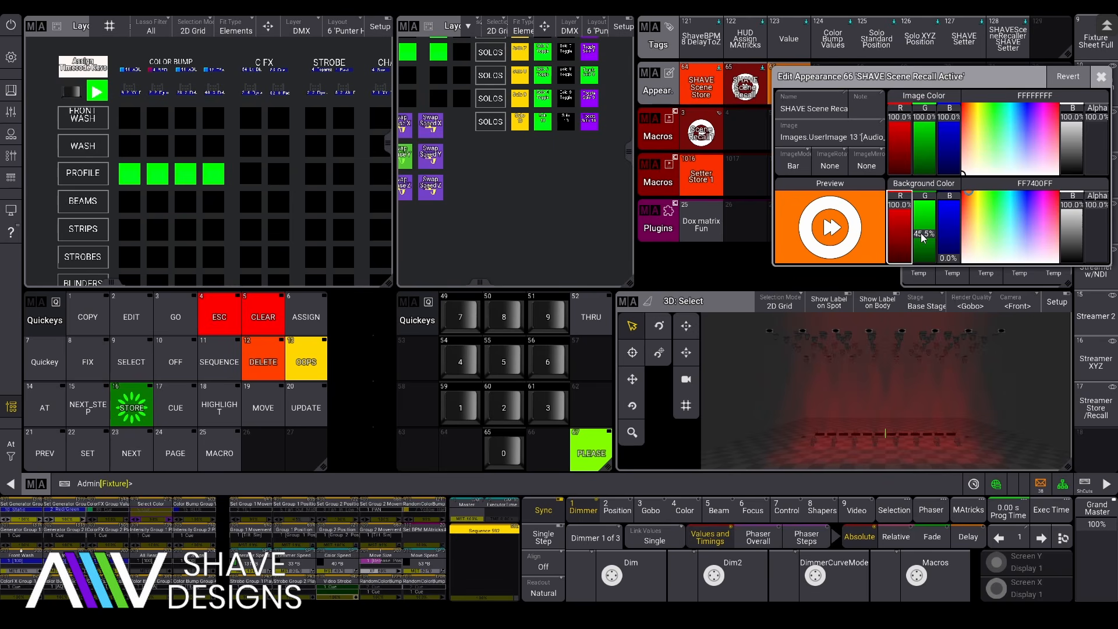
pyautogui.moveTo(922, 237); pyautogui.dragTo(928, 252)
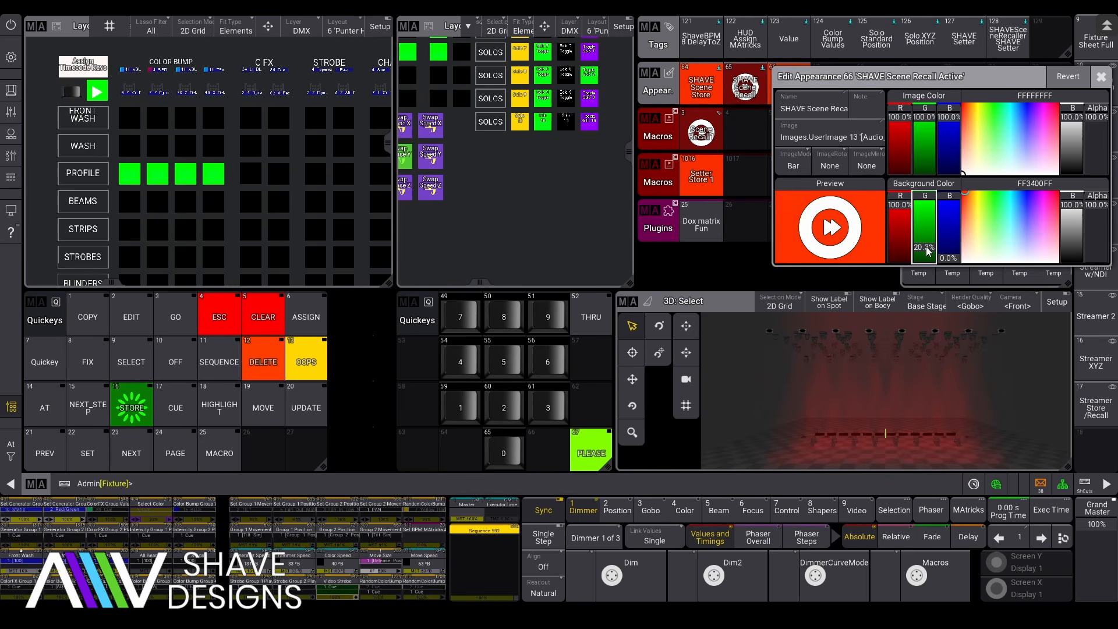
pyautogui.click(1102, 77)
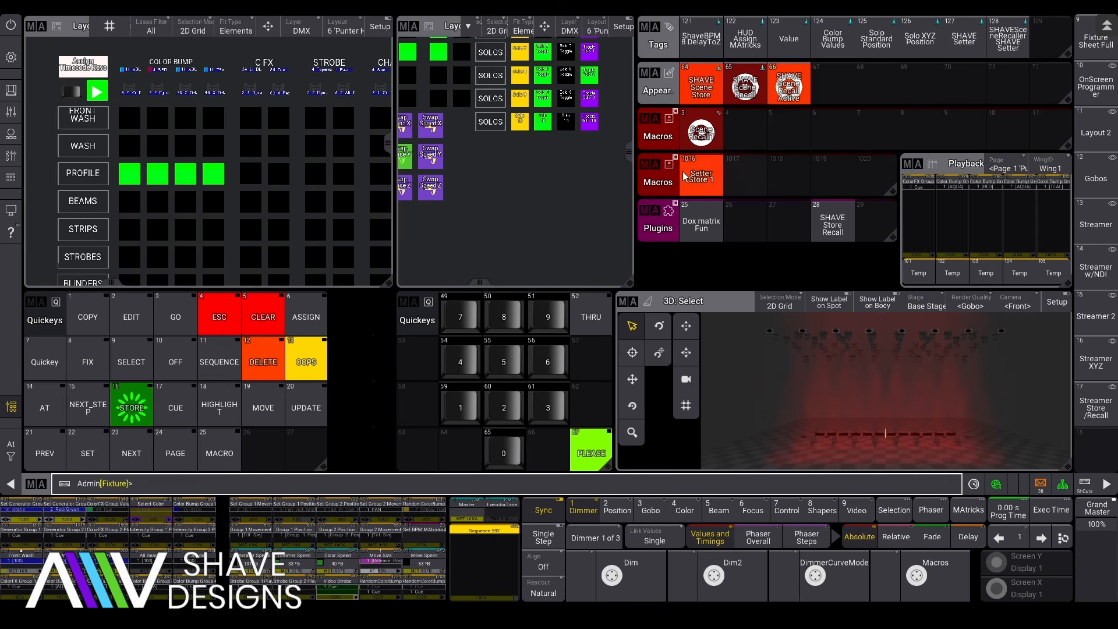
pyautogui.click(707, 140)
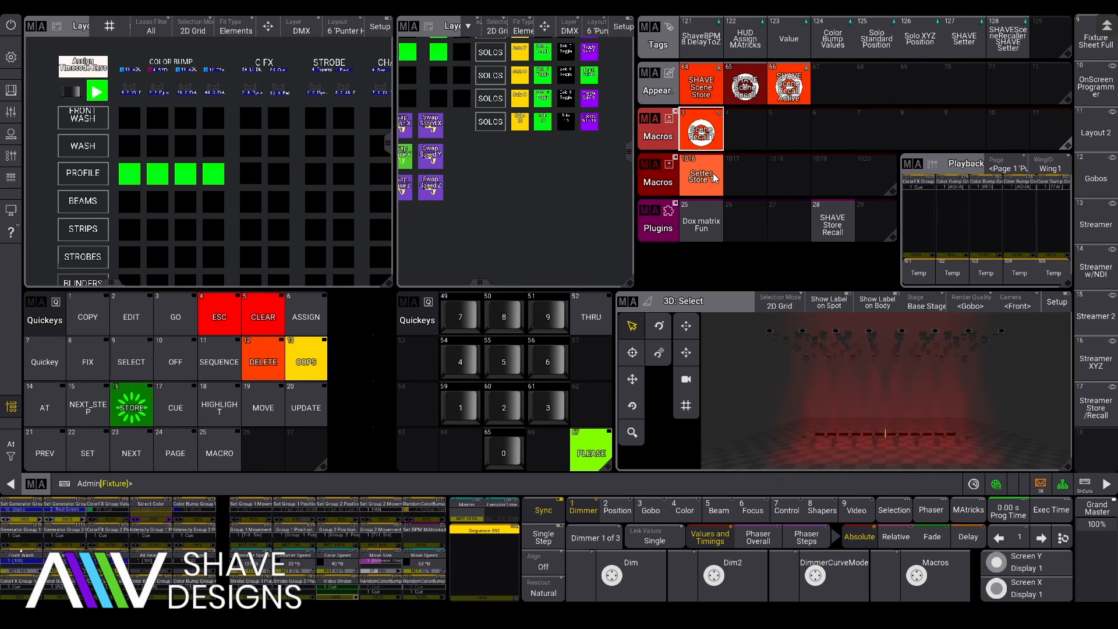
# Step: Copy macro 1016 Setter Store 1 into empty macro slot 1017
pyautogui.moveTo(700, 183)
pyautogui.mouseDown()
pyautogui.moveTo(682, 157)
pyautogui.moveTo(676, 174)
pyautogui.moveTo(704, 175)
pyautogui.mouseUp()
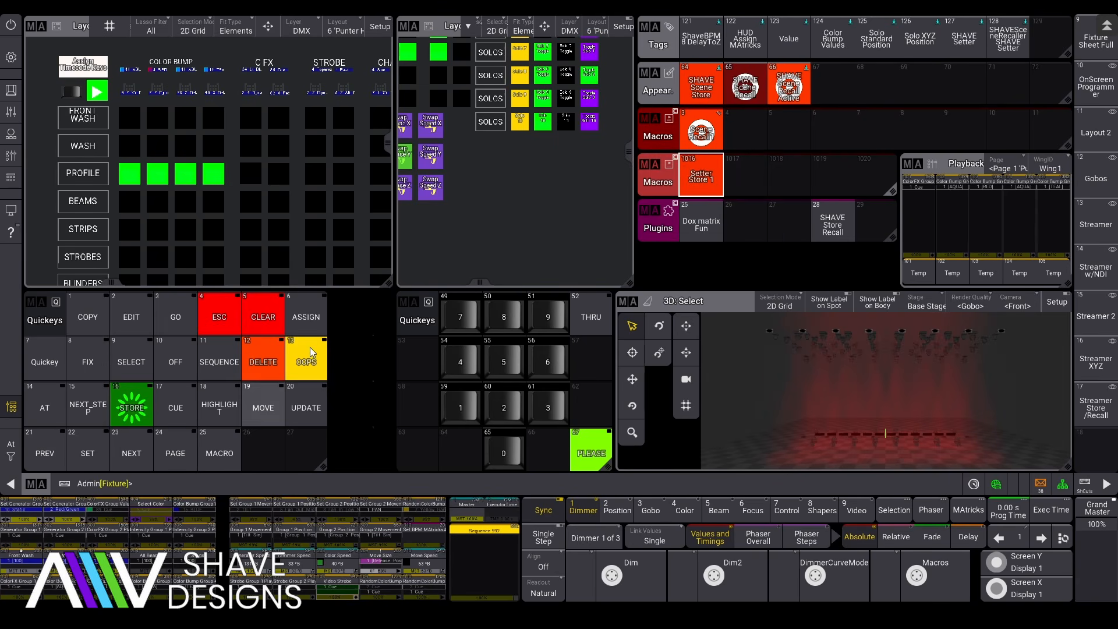
pyautogui.click(88, 317)
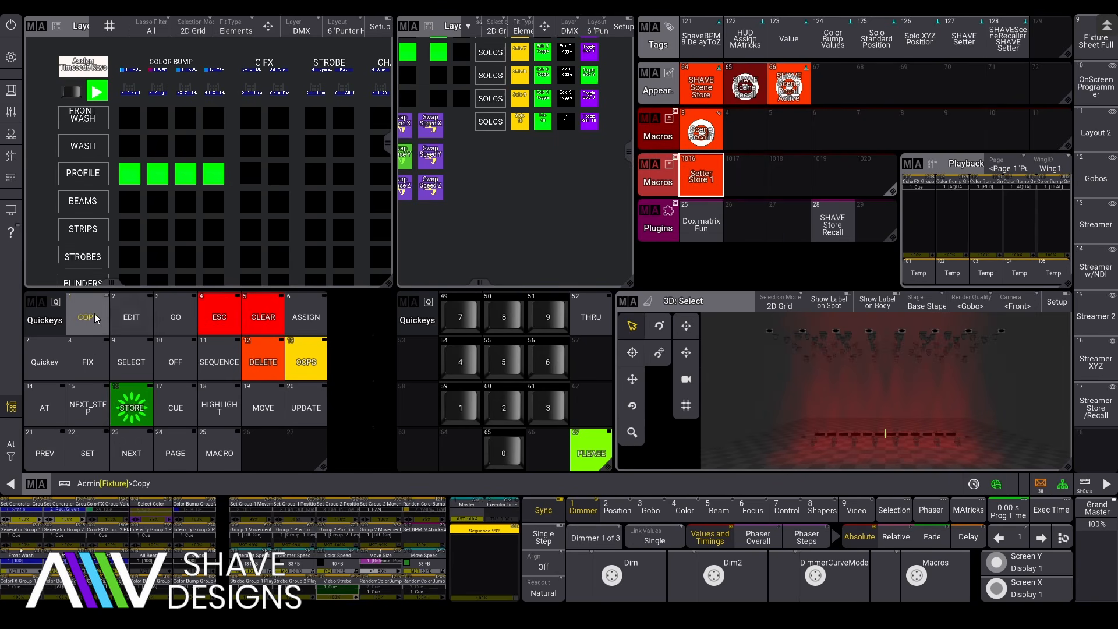
pyautogui.click(701, 175)
pyautogui.click(743, 182)
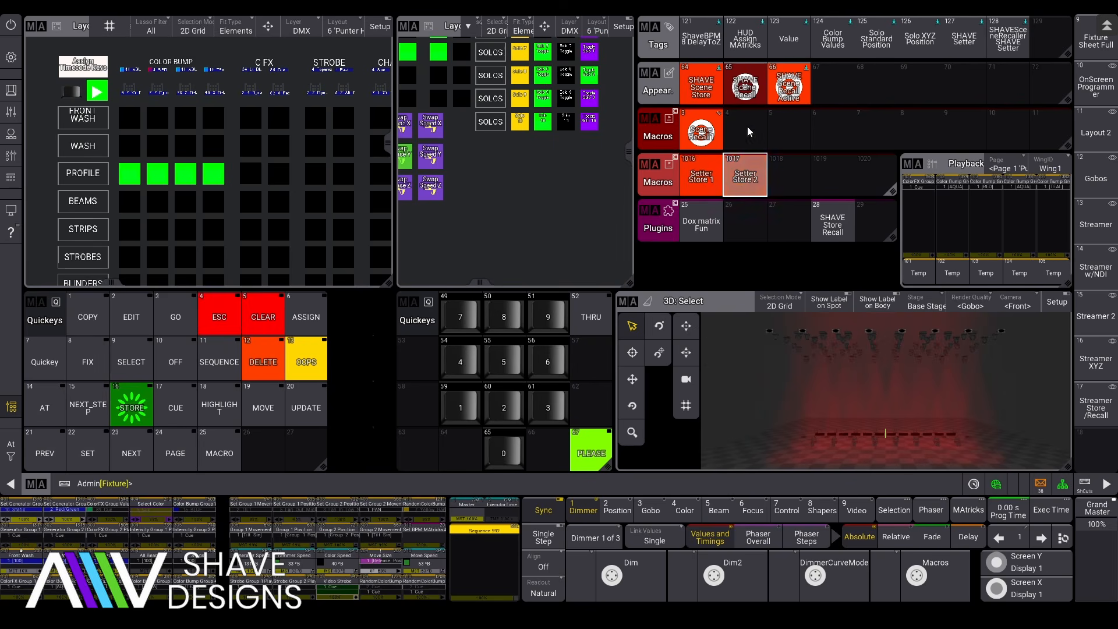
# Step: Change the copied macro's command line from SceneRecall1 to SceneRecall2
pyautogui.moveTo(748, 132); pyautogui.dragTo(703, 184)
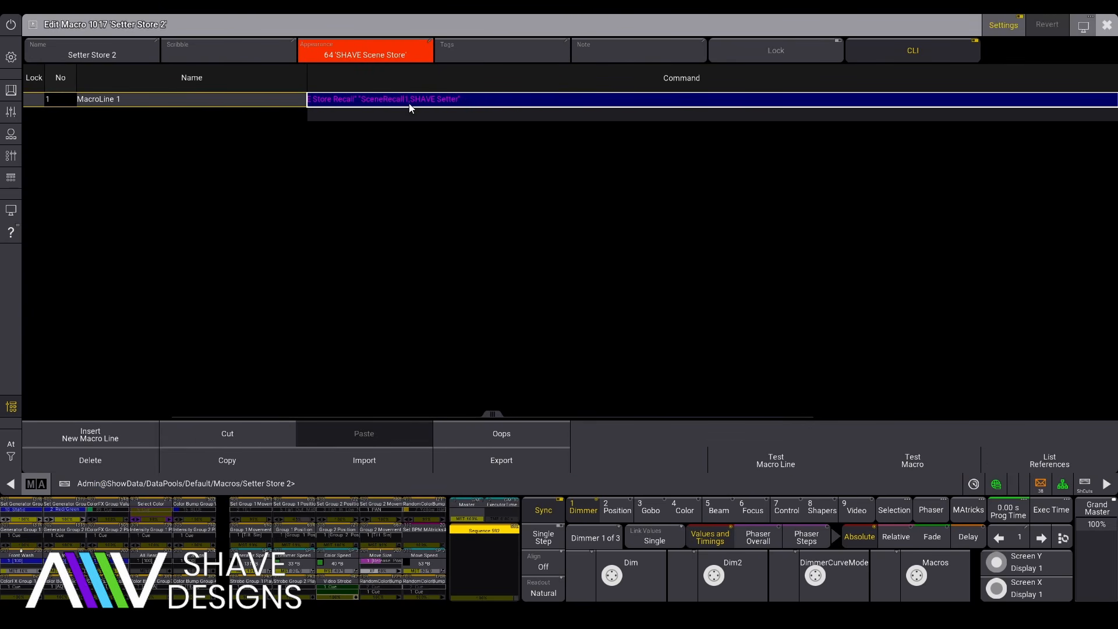
pyautogui.click(470, 100)
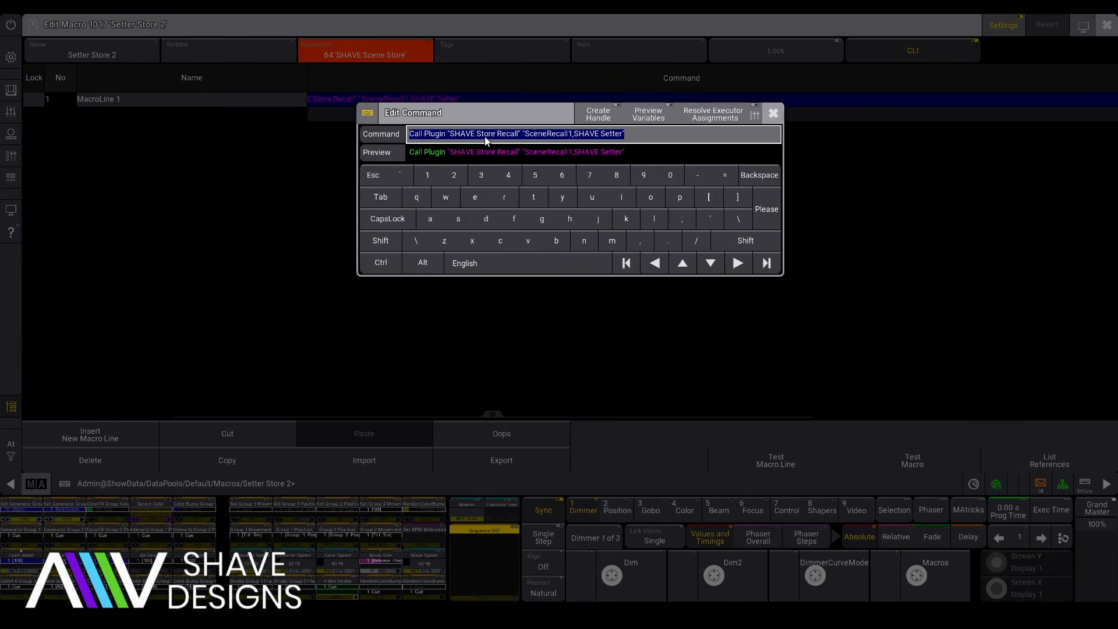
pyautogui.click(571, 135)
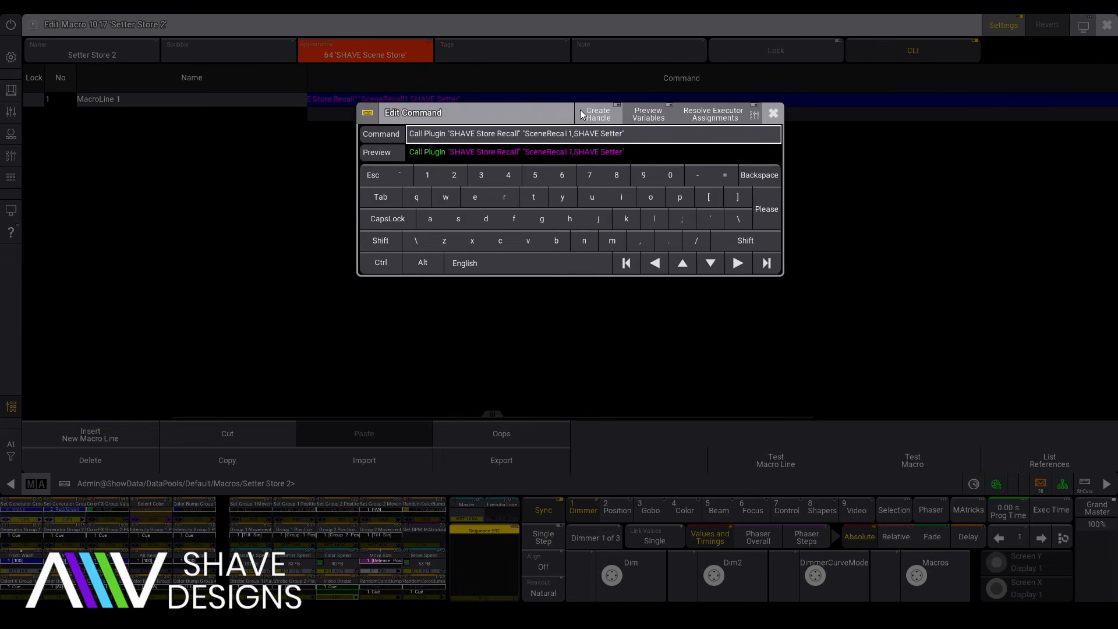
pyautogui.press('BackSpace')
pyautogui.write('2')
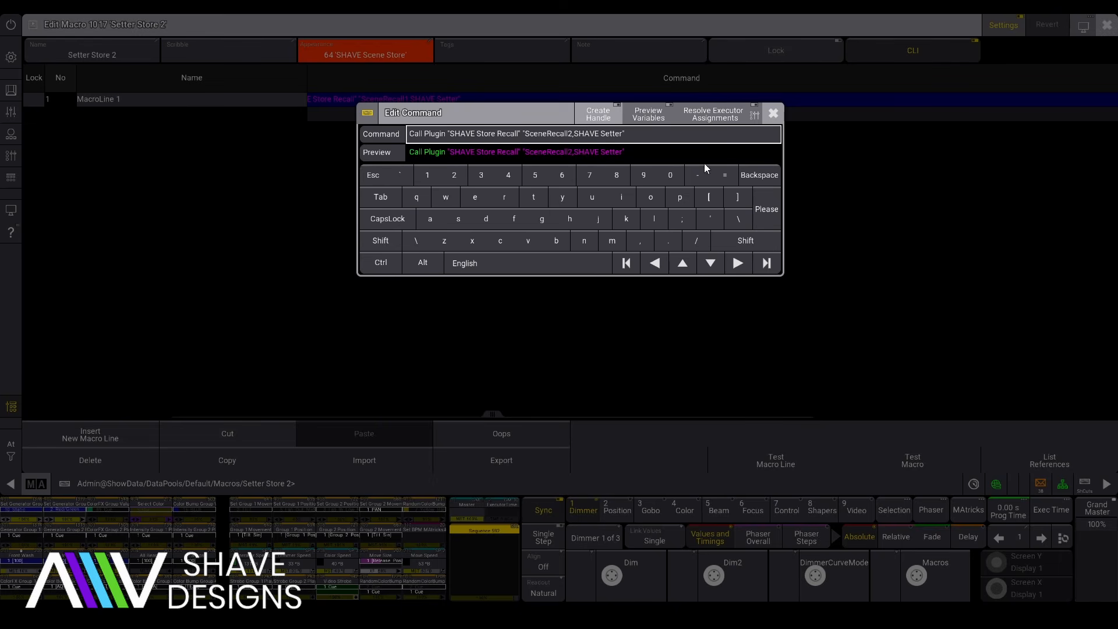
pyautogui.click(775, 214)
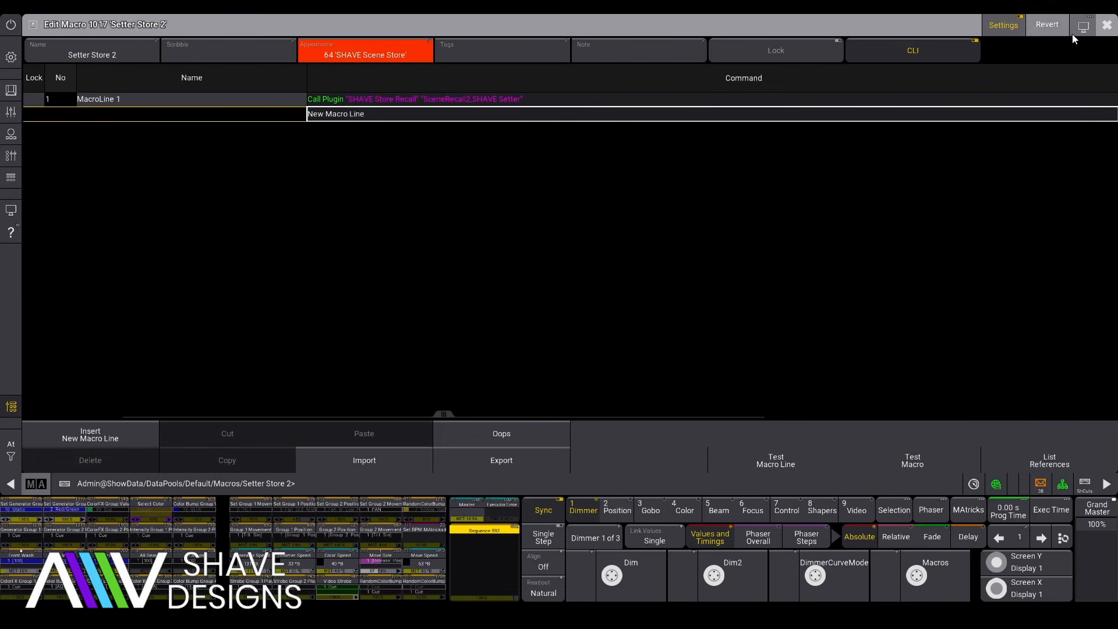
pyautogui.click(1107, 26)
# Step: Run Setter Store 2 to create Scene Recall2 and trigger the new macro in slot 4
pyautogui.click(751, 180)
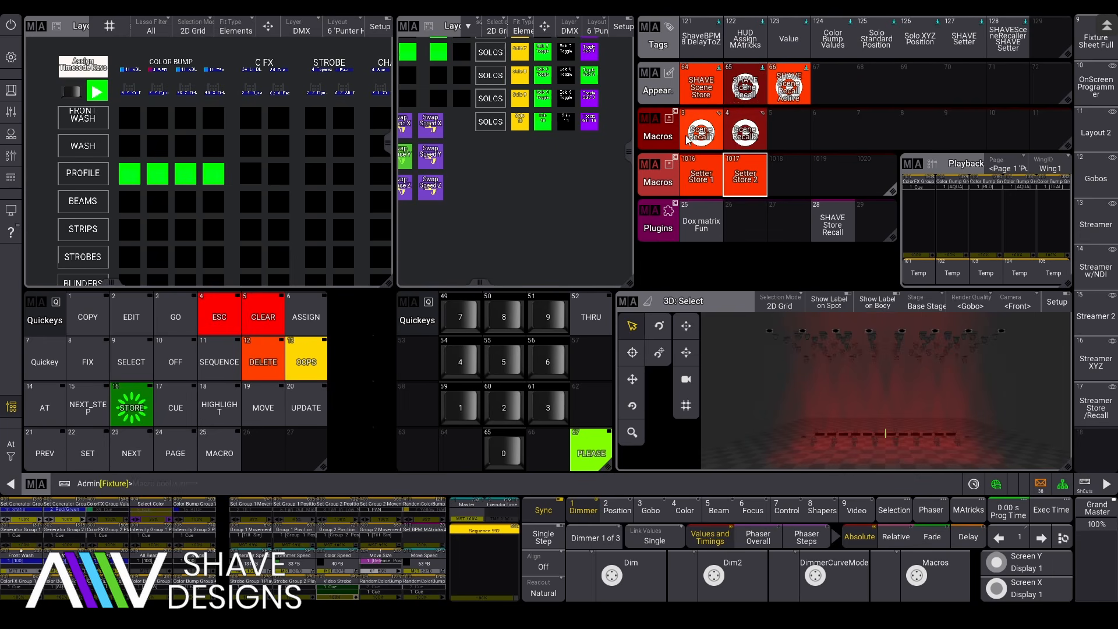
pyautogui.click(745, 138)
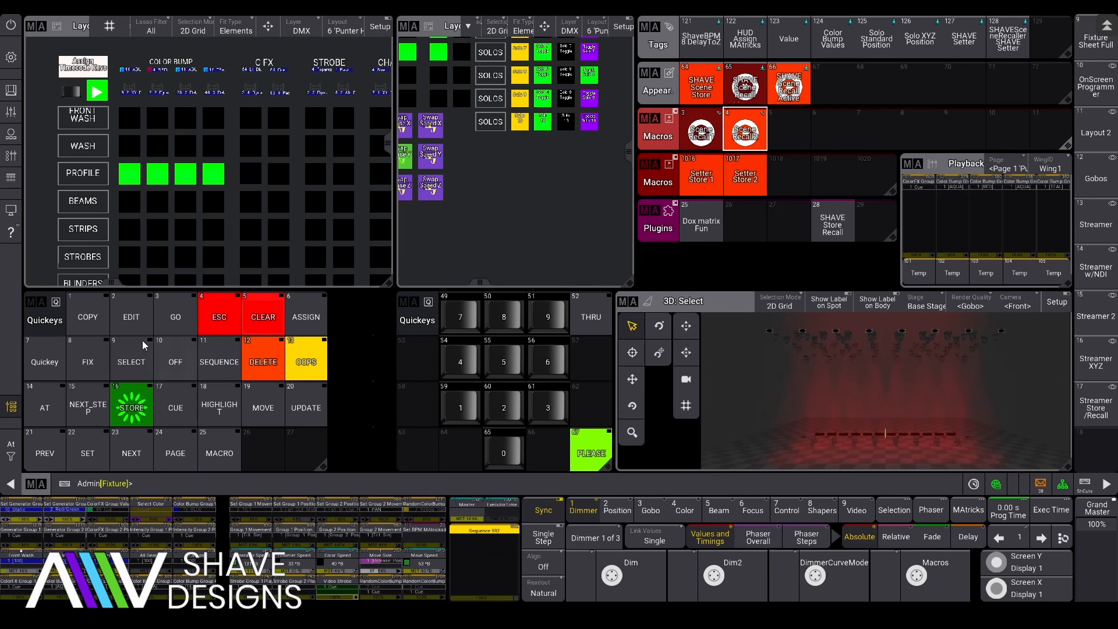
pyautogui.click(96, 327)
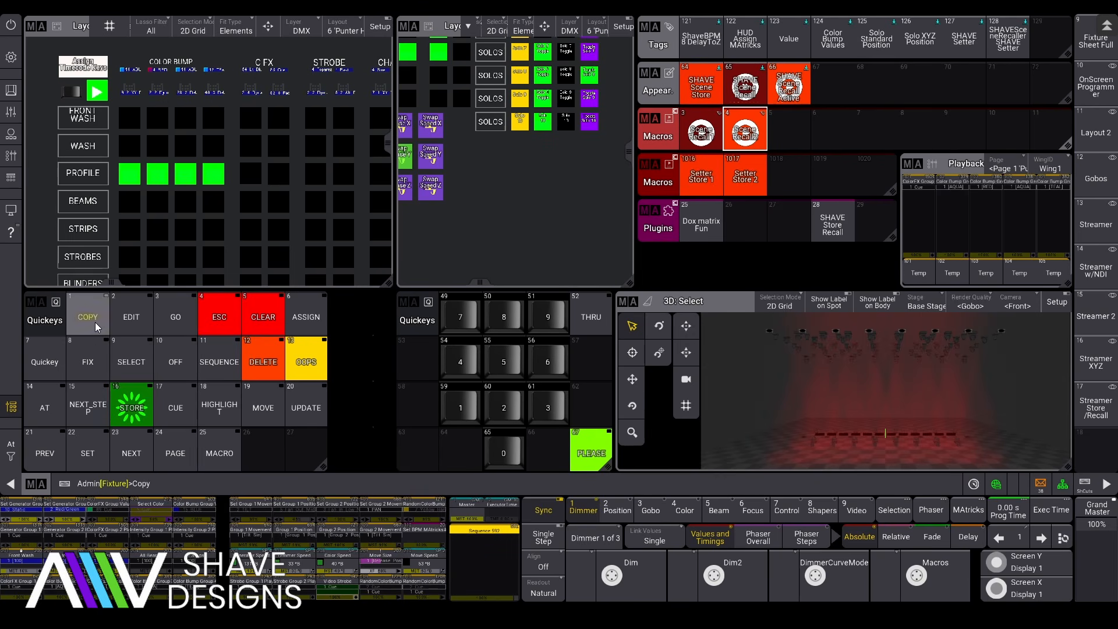
# Step: Copy macro 1017 into slot 1018 and change its command line to SceneRecall3
pyautogui.click(745, 176)
pyautogui.click(789, 175)
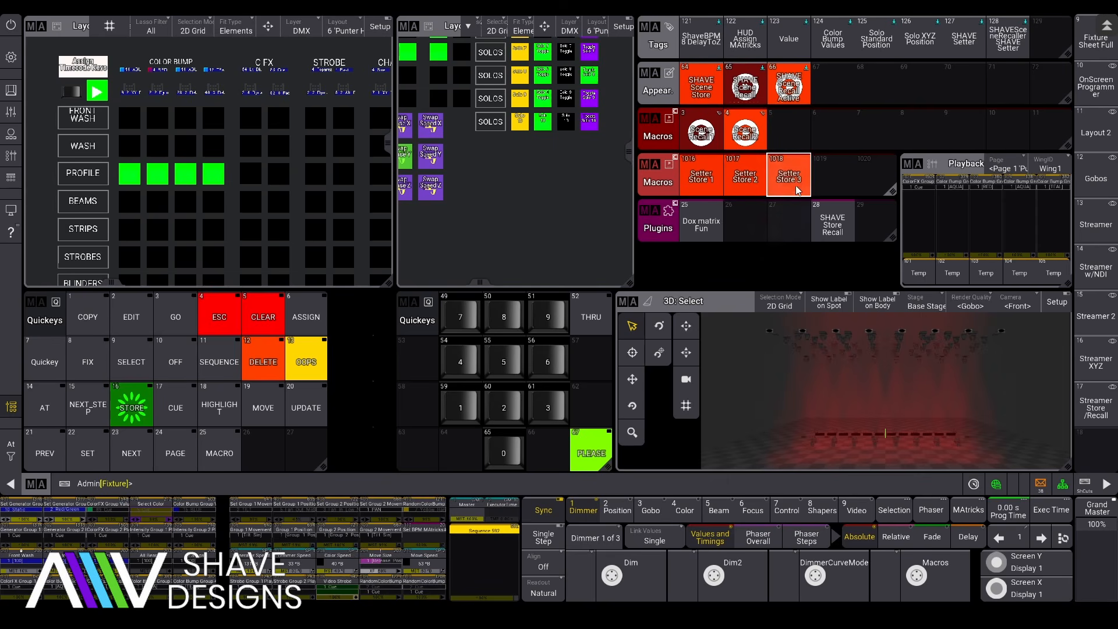
pyautogui.moveTo(789, 175); pyautogui.dragTo(792, 138)
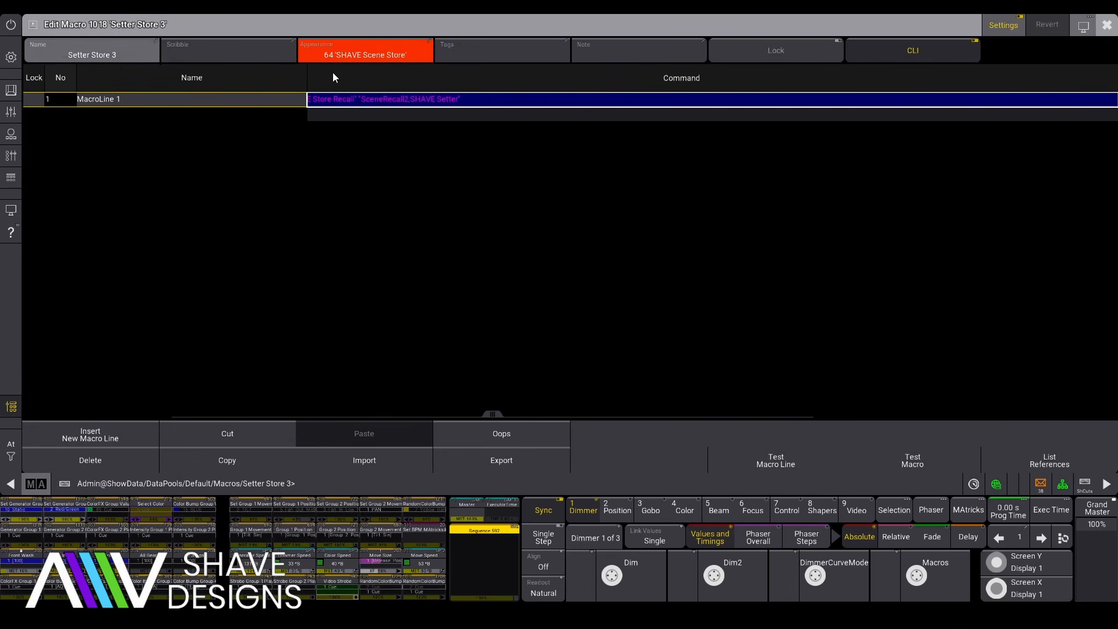
pyautogui.click(384, 102)
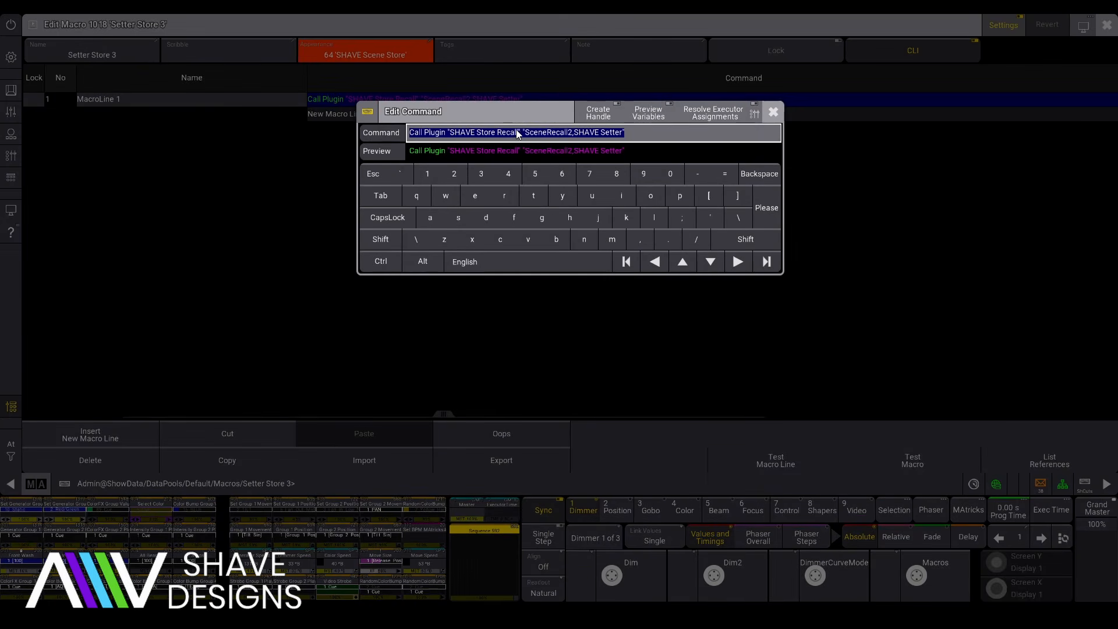
pyautogui.click(572, 134)
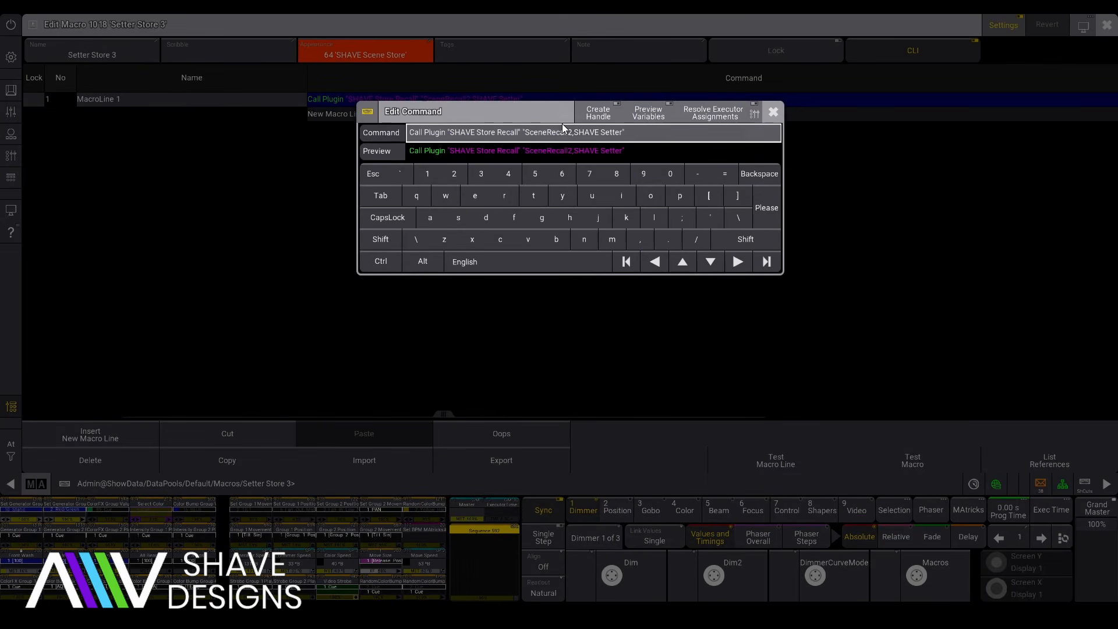
pyautogui.press('BackSpace')
pyautogui.write('3')
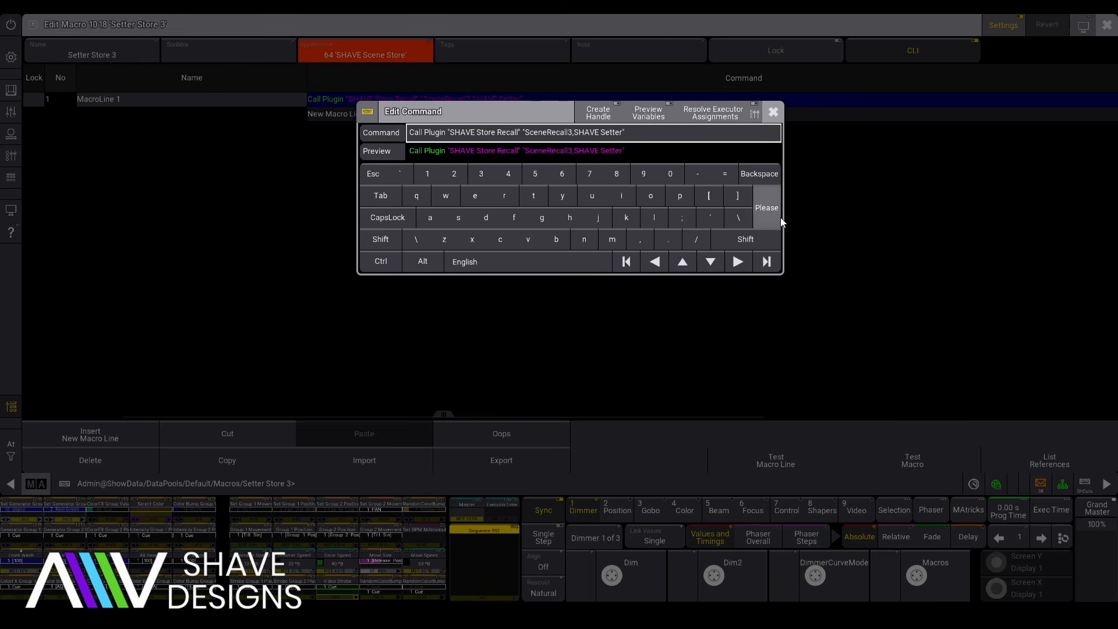
pyautogui.click(778, 212)
pyautogui.click(1107, 25)
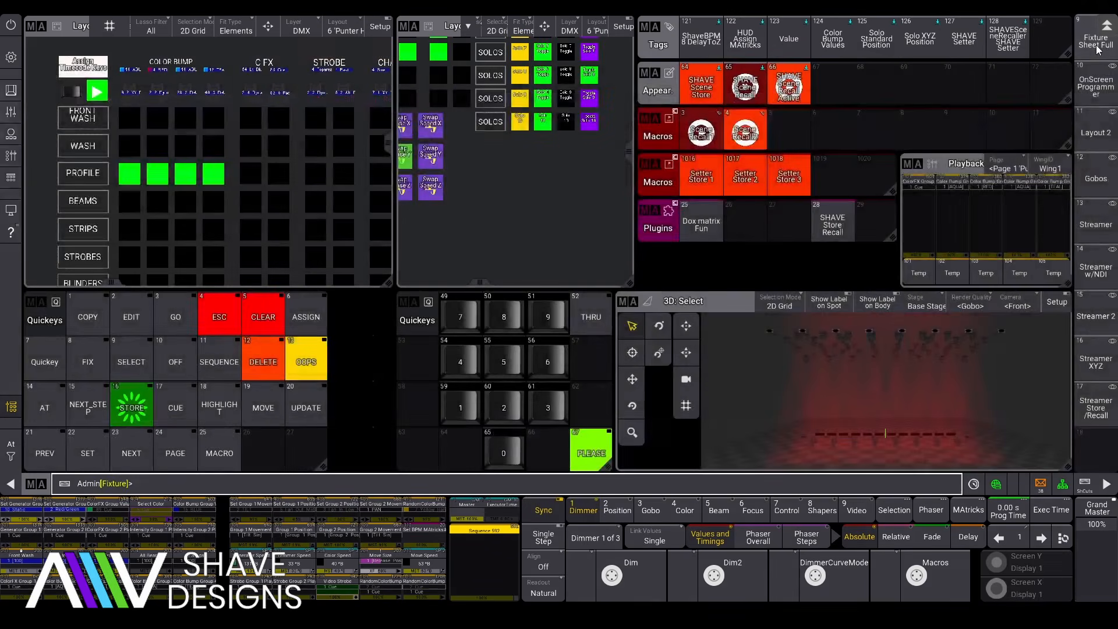
# Step: Run Setter Store 3 to create Scene Recall3, then fire Scene Recall1, 2 and 3 in turn
pyautogui.click(807, 171)
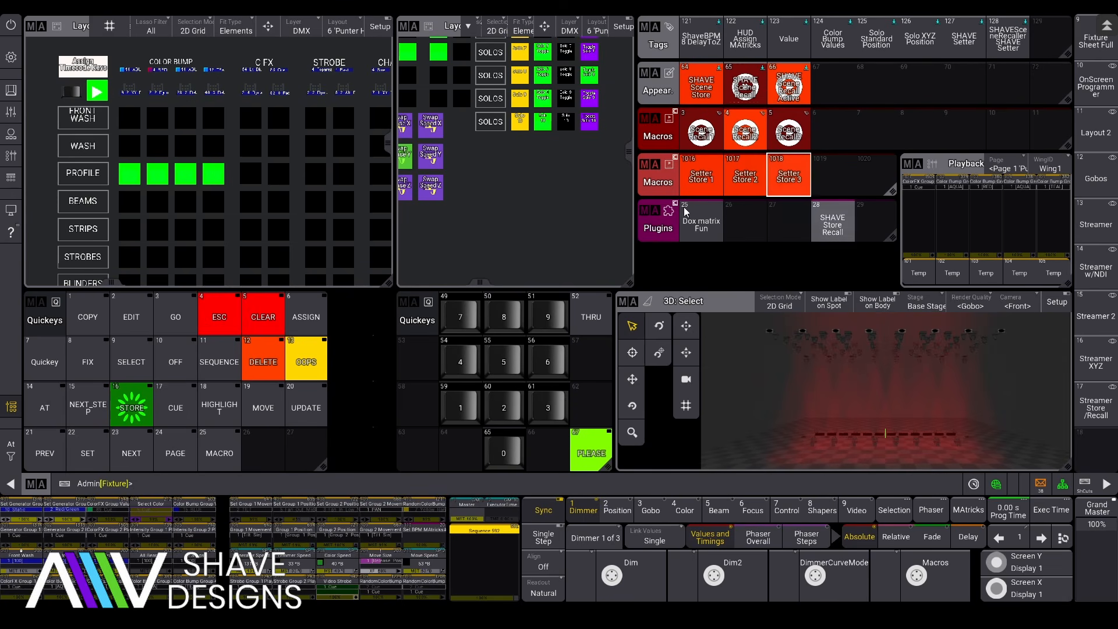
pyautogui.click(701, 136)
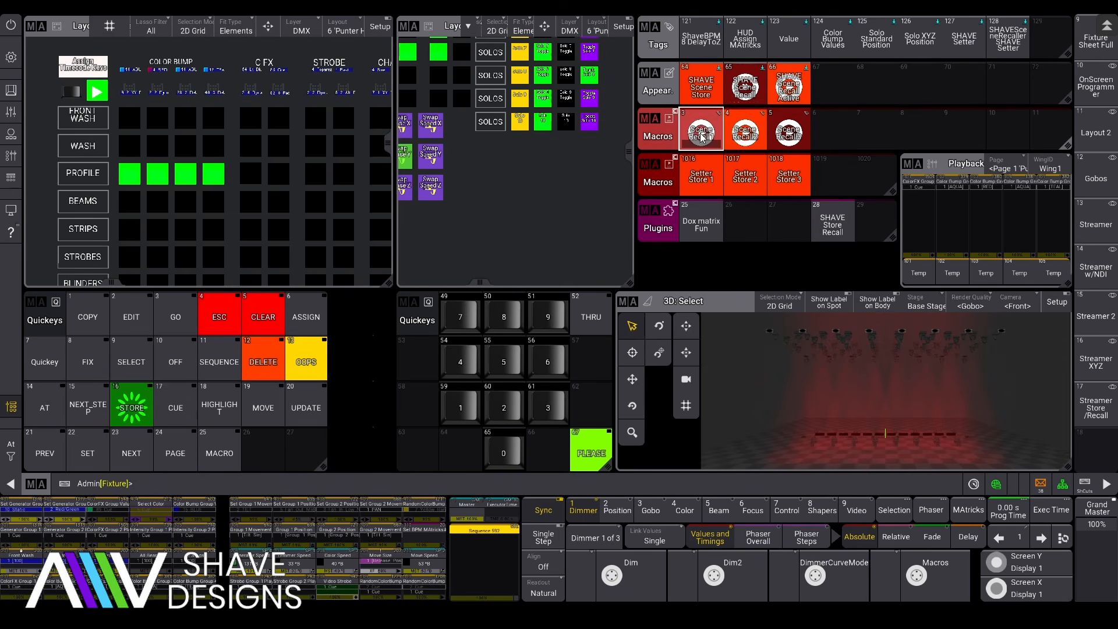
pyautogui.click(746, 134)
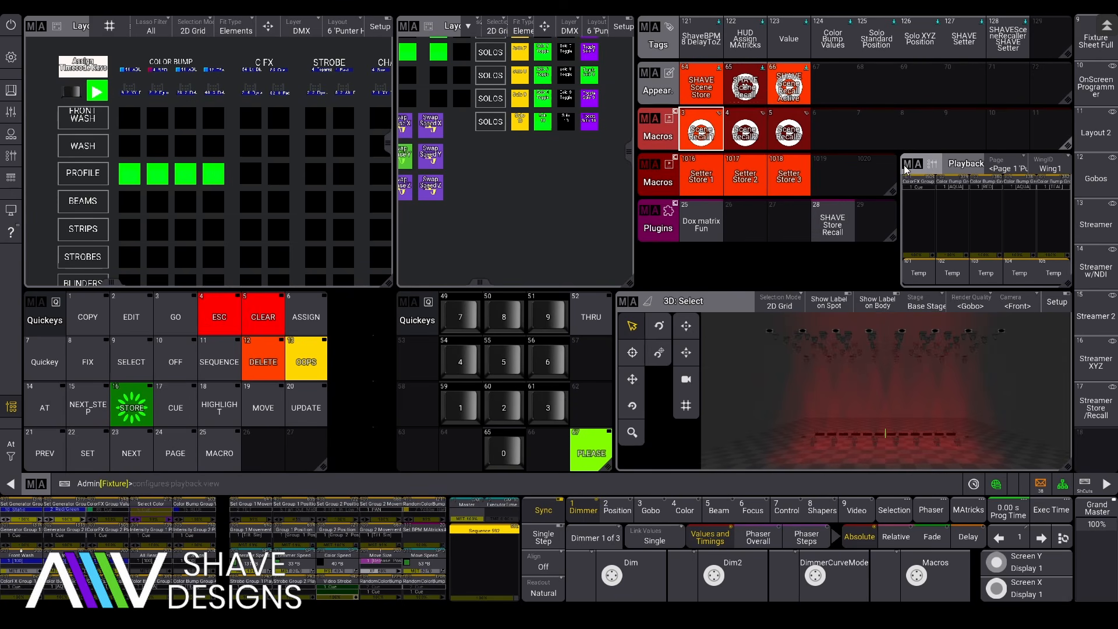
pyautogui.click(796, 132)
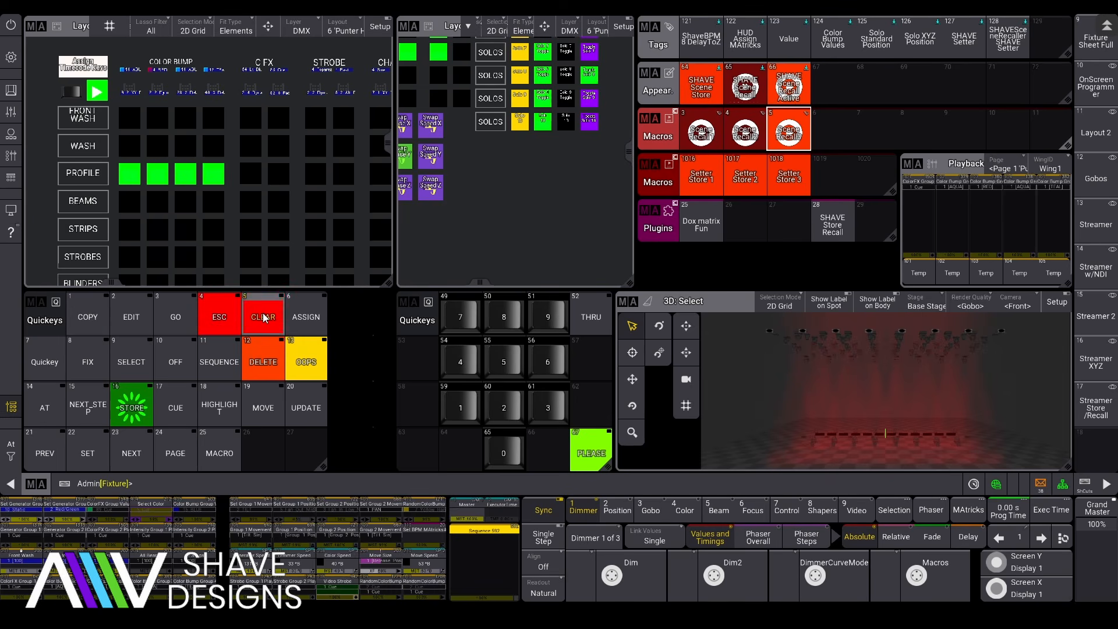
# Step: Assign Macro 3 Thru onto the layout to place the three Scene Recall macros
pyautogui.click(309, 318)
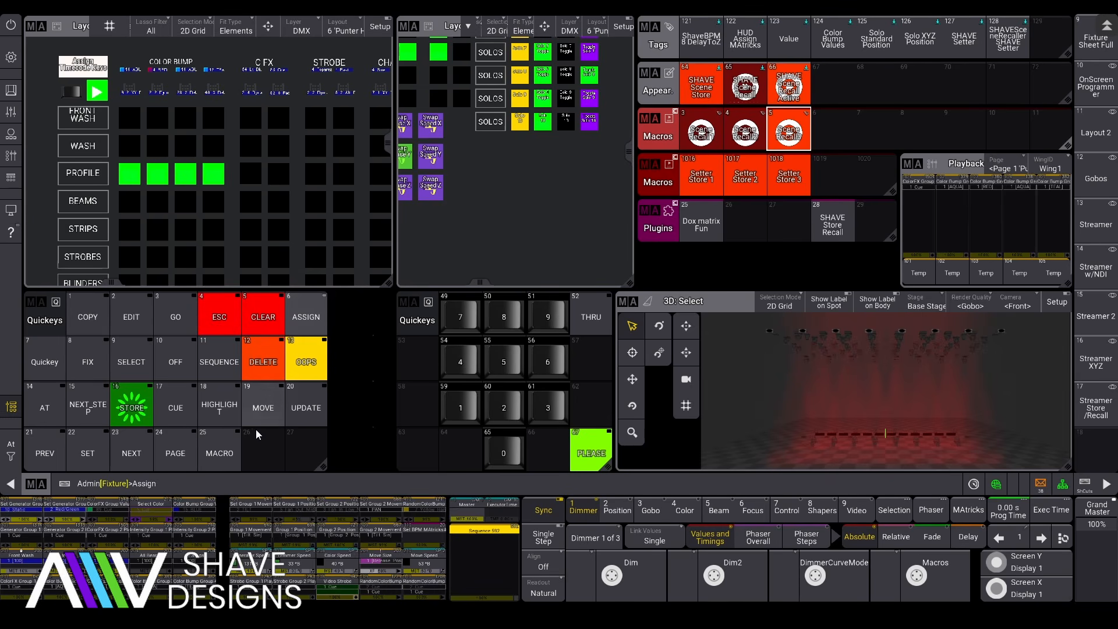
pyautogui.click(227, 458)
pyautogui.click(546, 406)
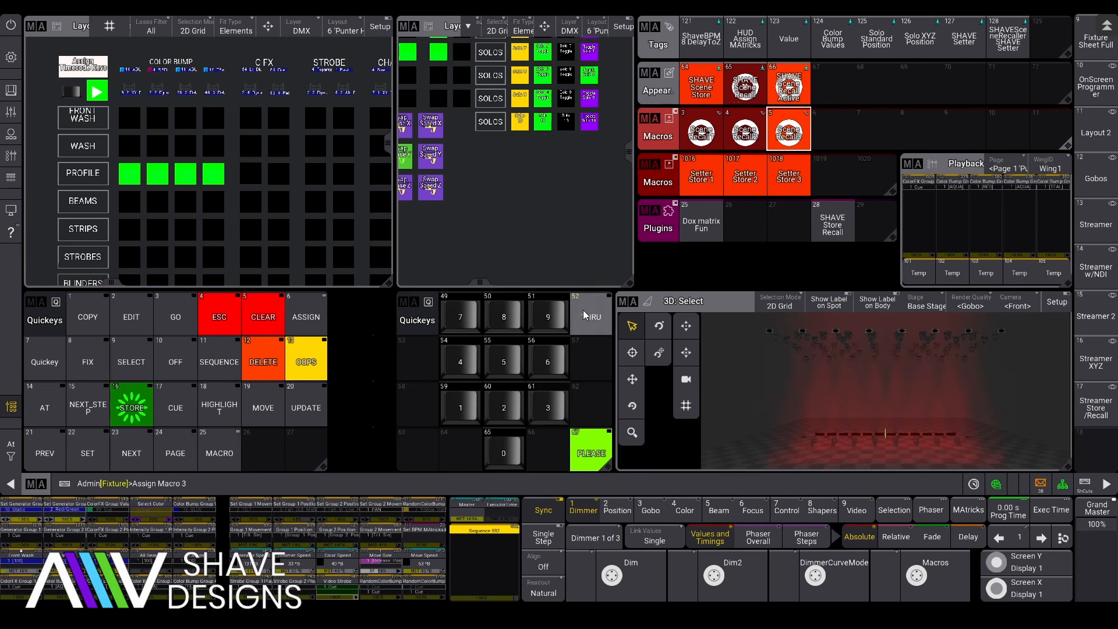
pyautogui.click(582, 310)
pyautogui.click(513, 358)
pyautogui.click(489, 191)
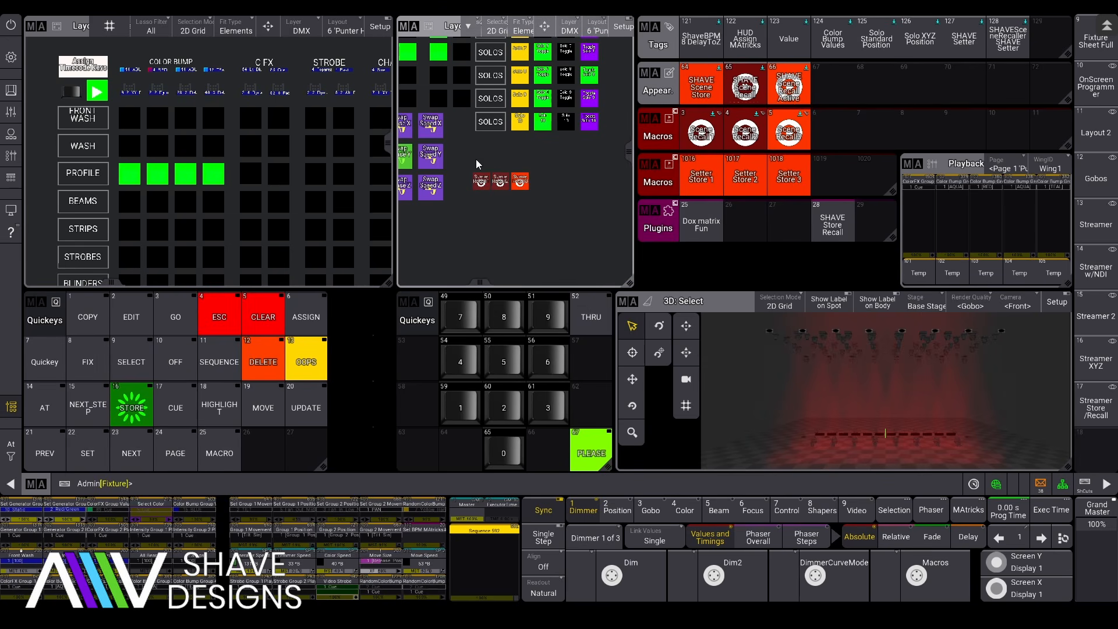
# Step: Fire the second and first Scene Recall buttons from the layout
pyautogui.click(500, 181)
pyautogui.click(480, 179)
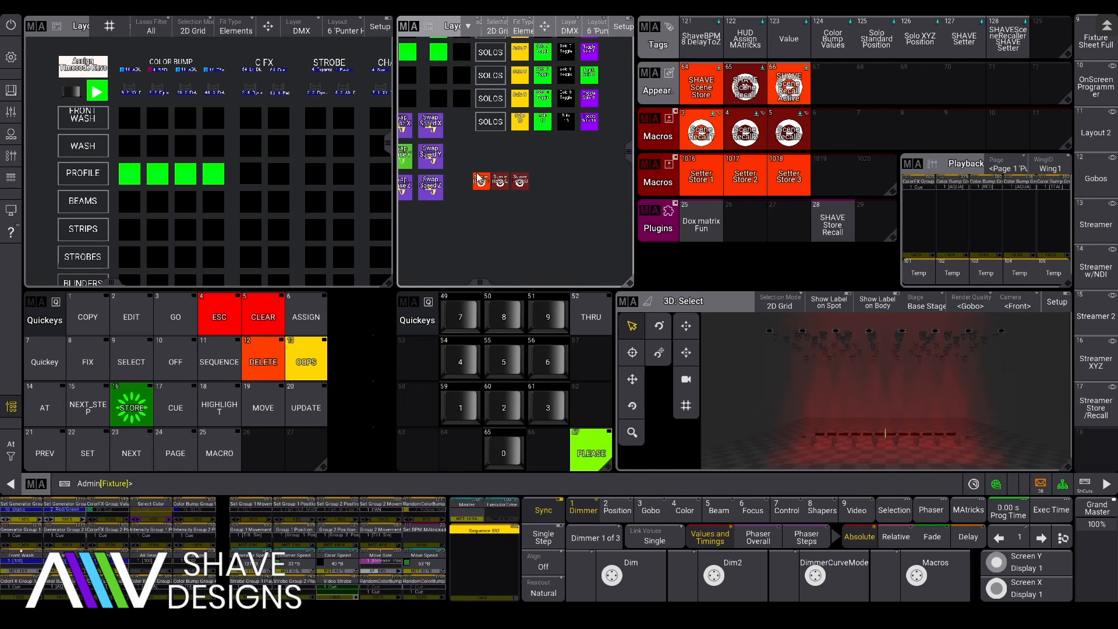
pyautogui.moveTo(520, 182); pyautogui.dragTo(543, 207)
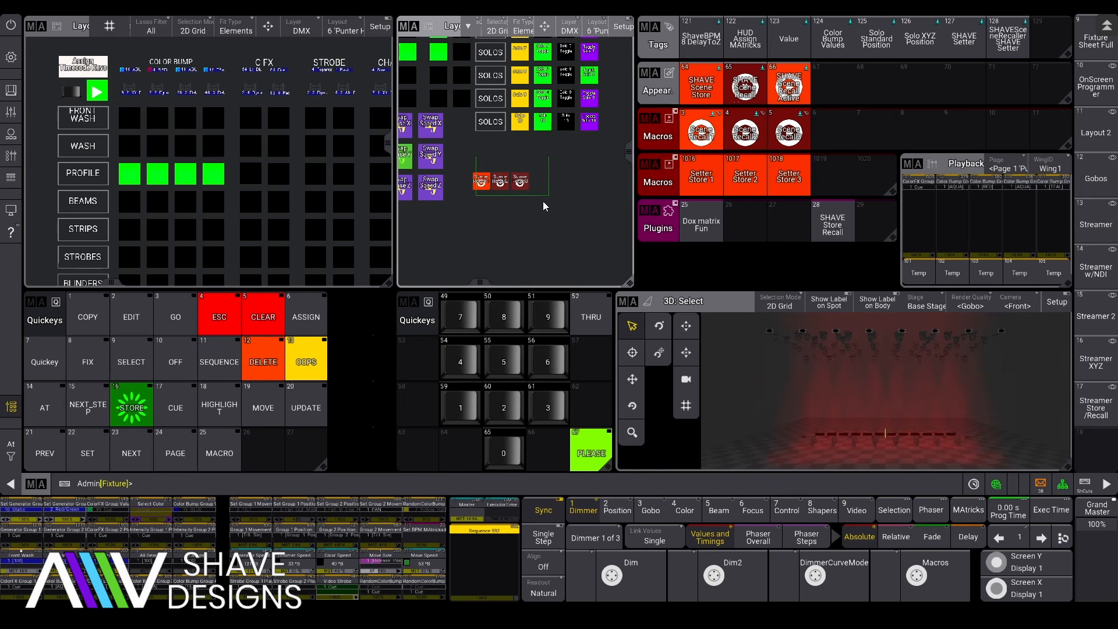
# Step: In layout Setup, select all three Scene Recall buttons and set their width to 100
pyautogui.click(623, 26)
pyautogui.moveTo(463, 164); pyautogui.dragTo(560, 208)
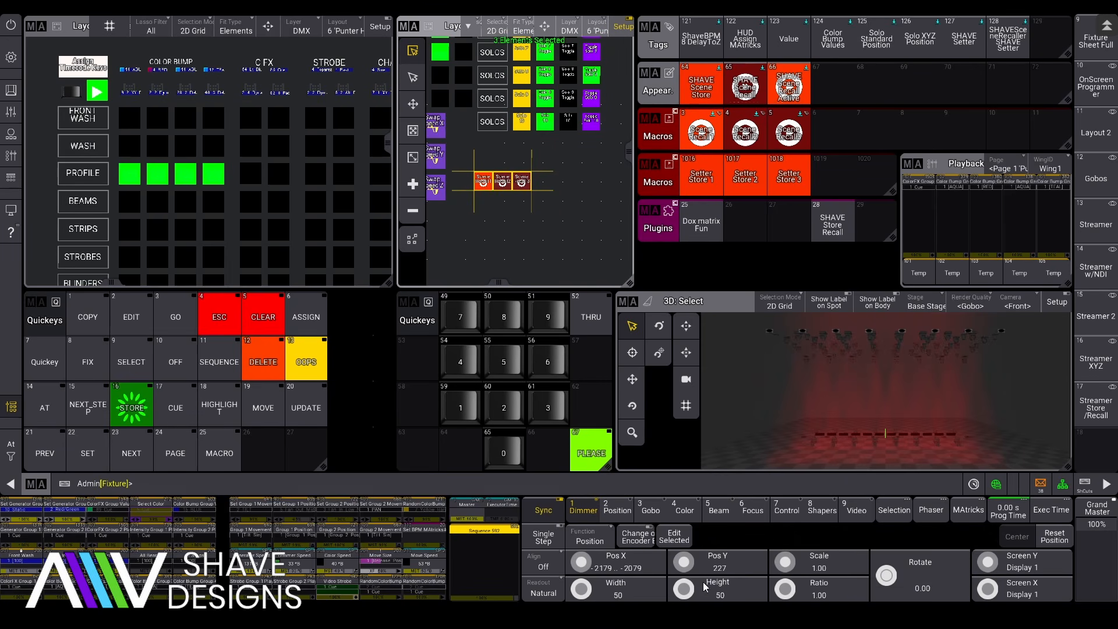
pyautogui.click(606, 589)
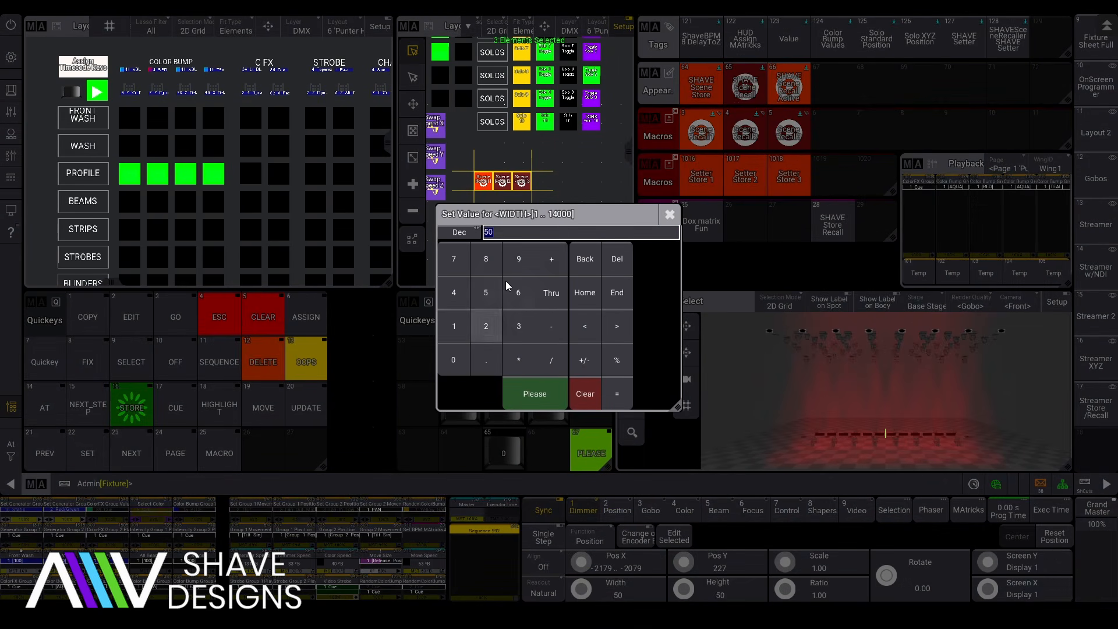
pyautogui.click(449, 337)
pyautogui.click(454, 363)
pyautogui.click(454, 363)
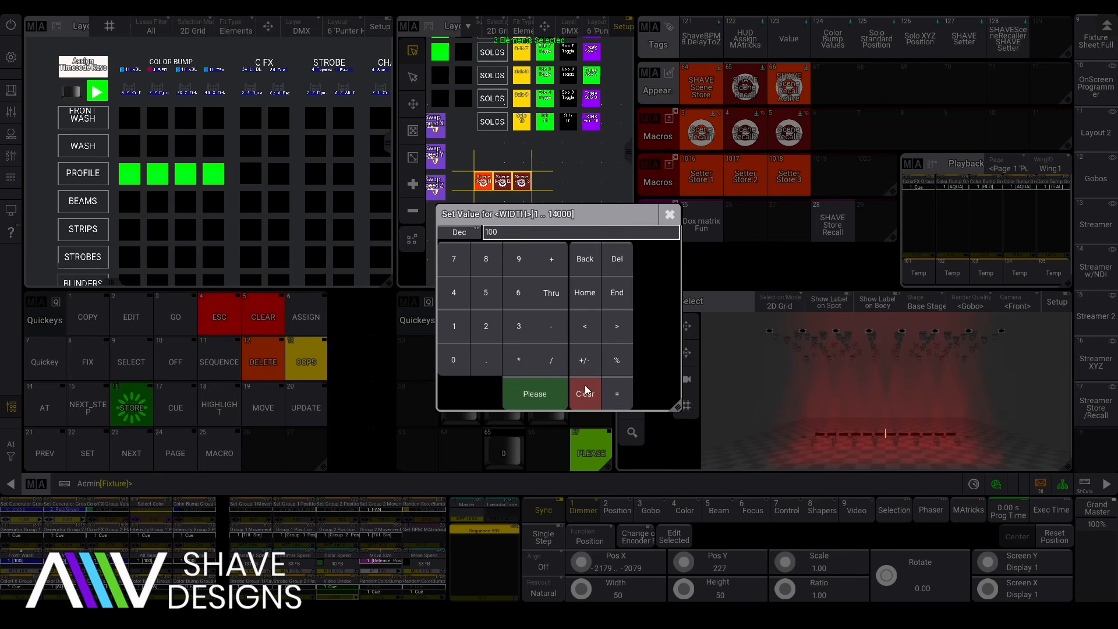
pyautogui.press('Return')
pyautogui.click(540, 215)
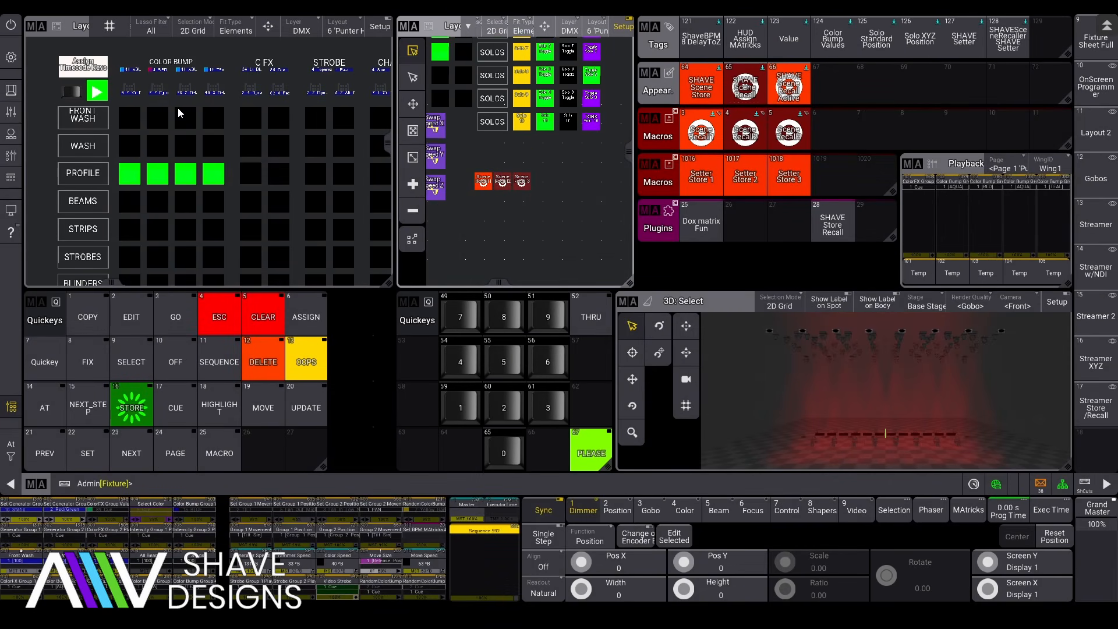
# Step: Pick colours for the four COLOR BUMP groups, first group YELLOW, and store into Setter Store 1
pyautogui.click(136, 70)
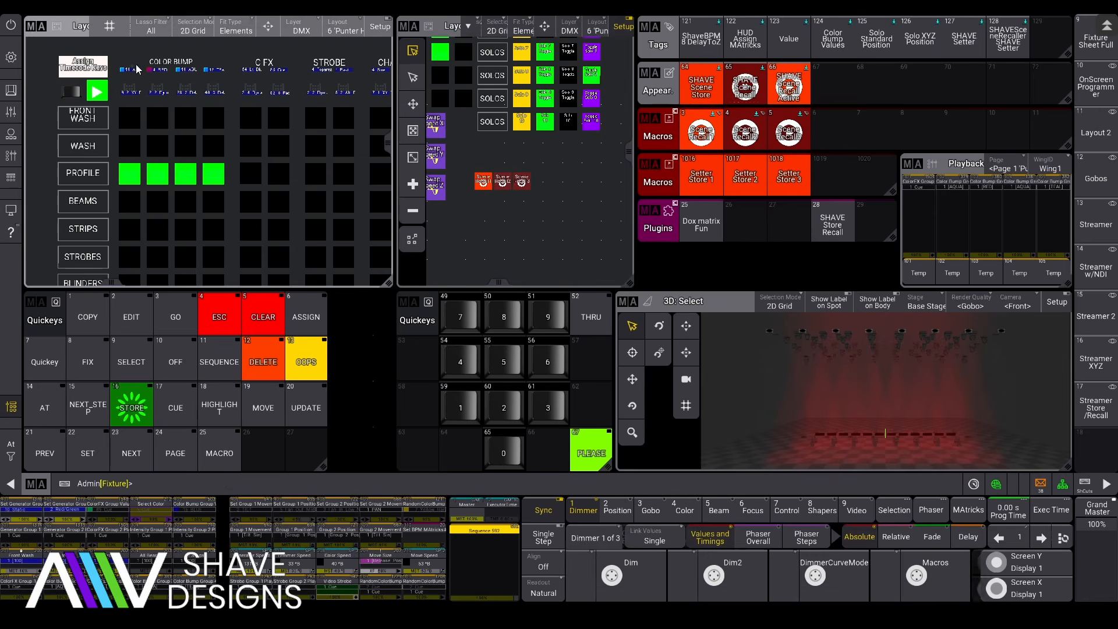
pyautogui.click(238, 319)
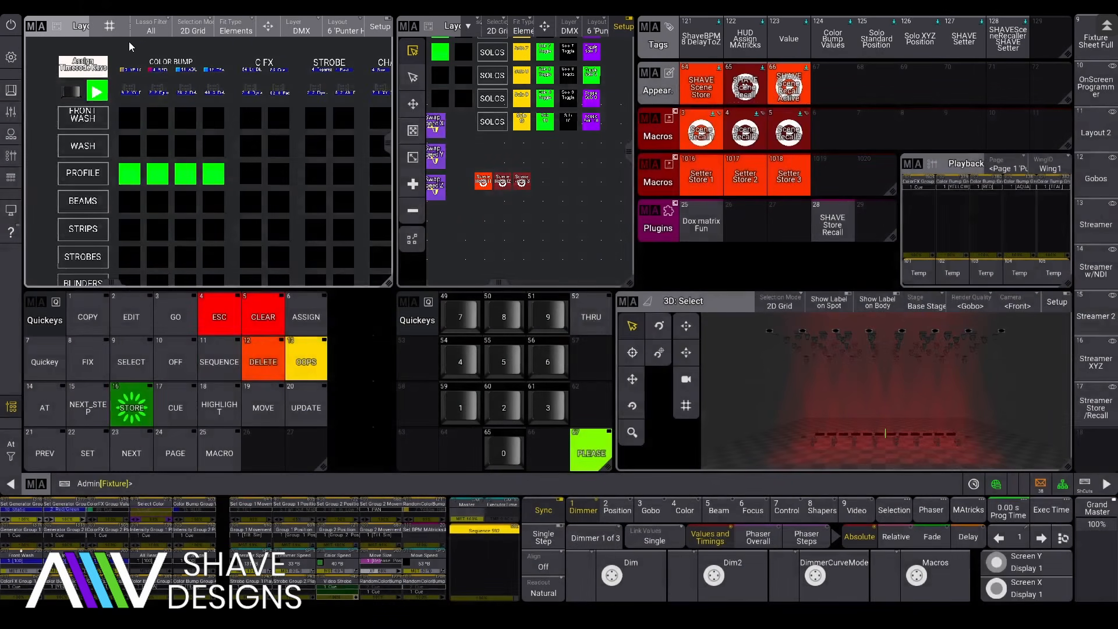
pyautogui.click(154, 70)
pyautogui.click(268, 313)
pyautogui.click(183, 72)
pyautogui.click(299, 327)
pyautogui.click(213, 75)
pyautogui.click(290, 299)
pyautogui.click(704, 178)
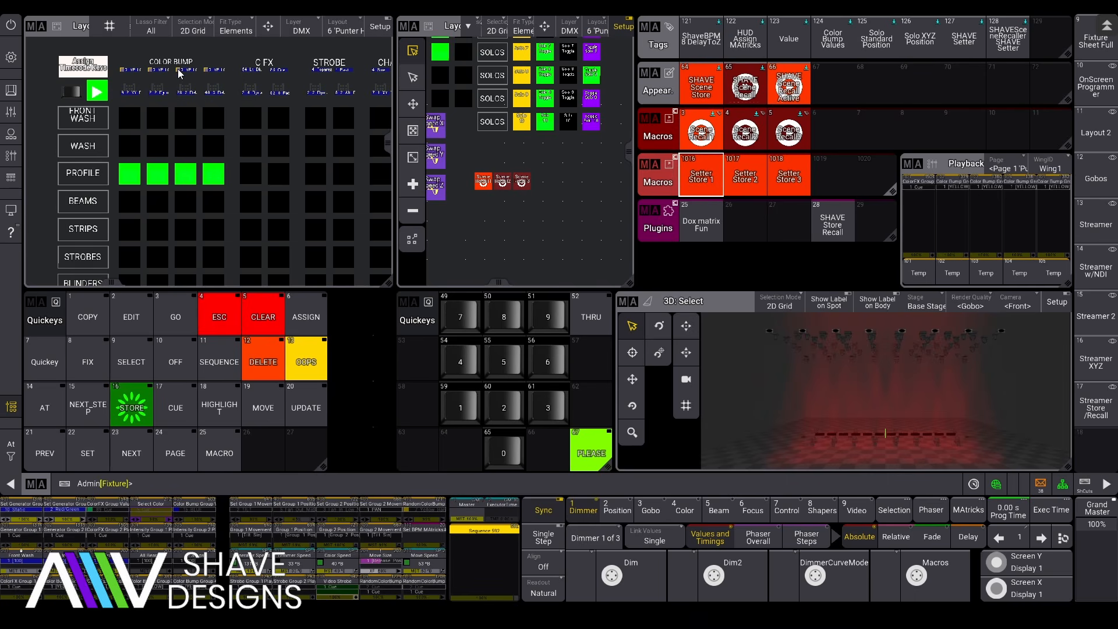
# Step: Set the COLOR BUMP groups to RED, GREEN, CYAN and No Color, and store into Setter Store 2
pyautogui.click(156, 70)
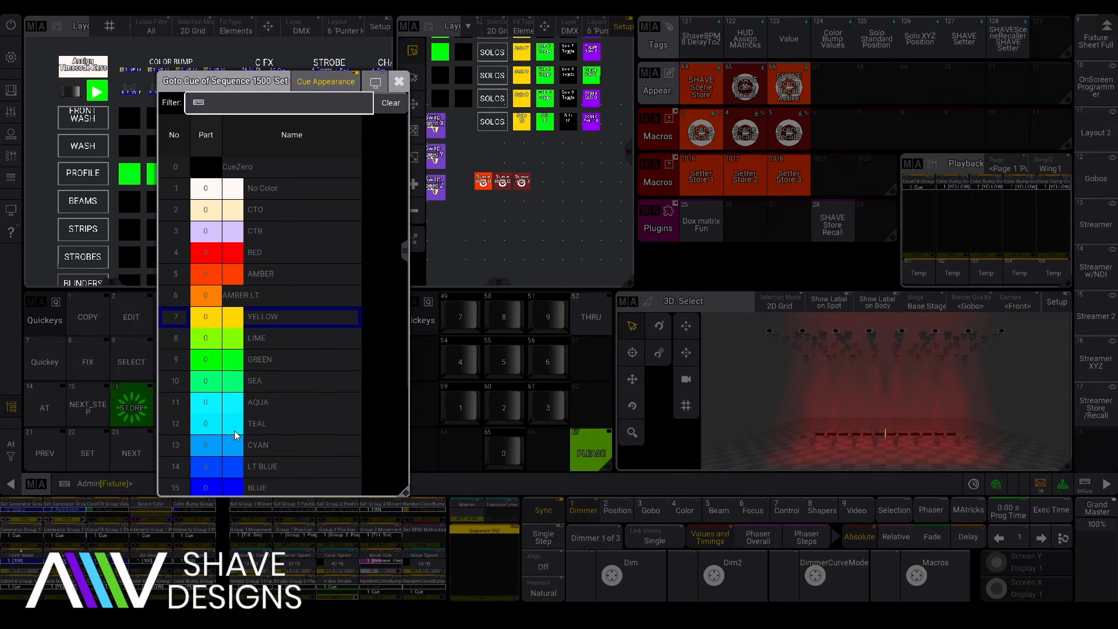
pyautogui.click(229, 253)
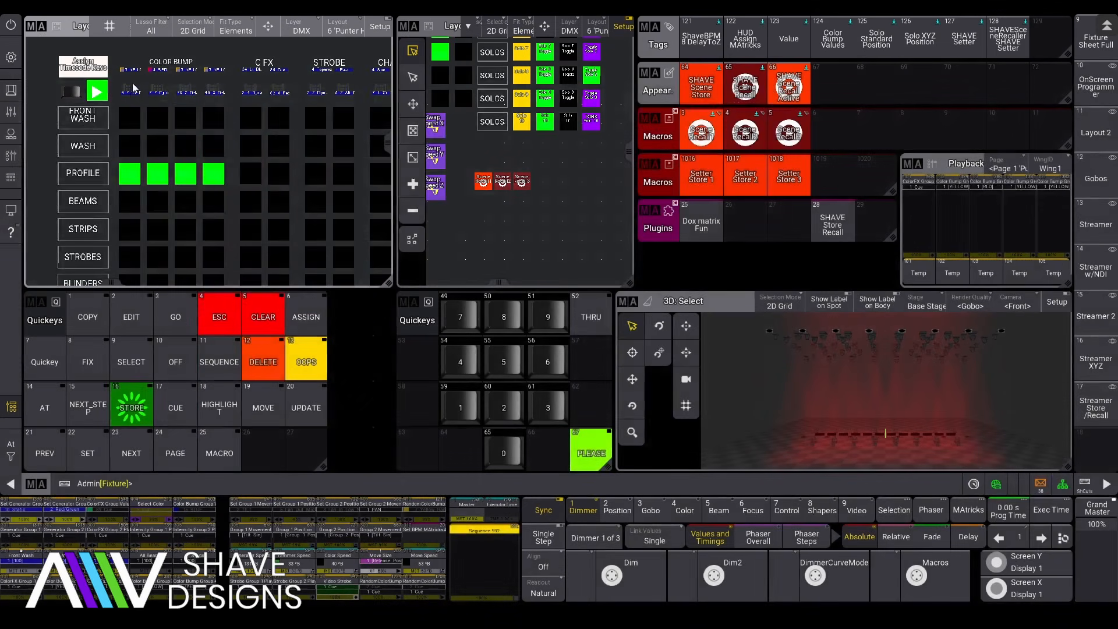
pyautogui.click(123, 69)
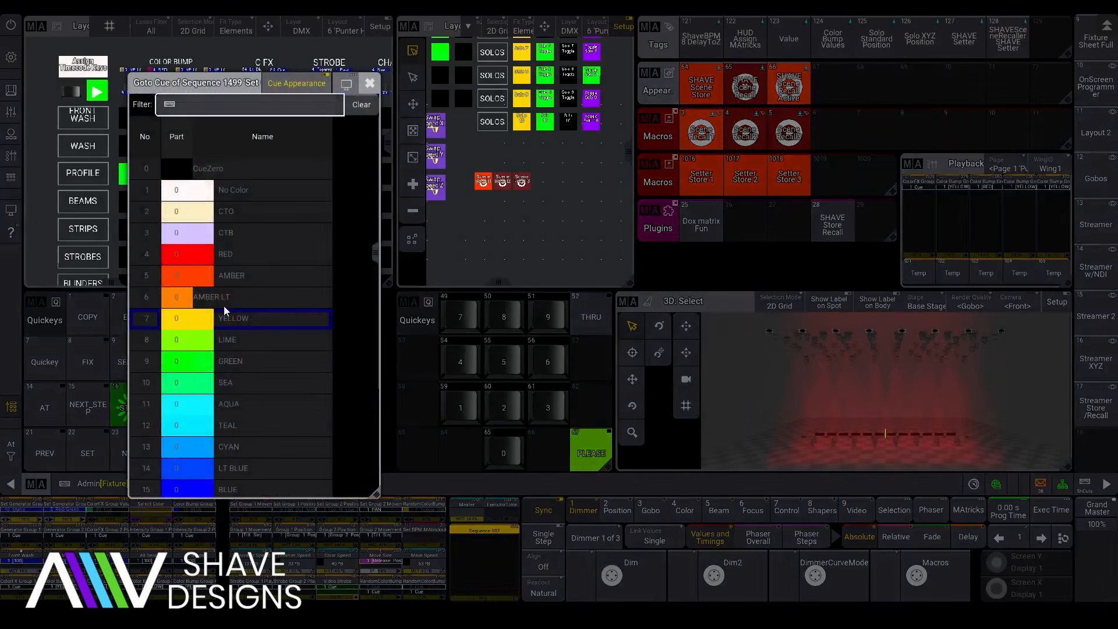
pyautogui.click(238, 253)
pyautogui.click(154, 70)
pyautogui.click(254, 362)
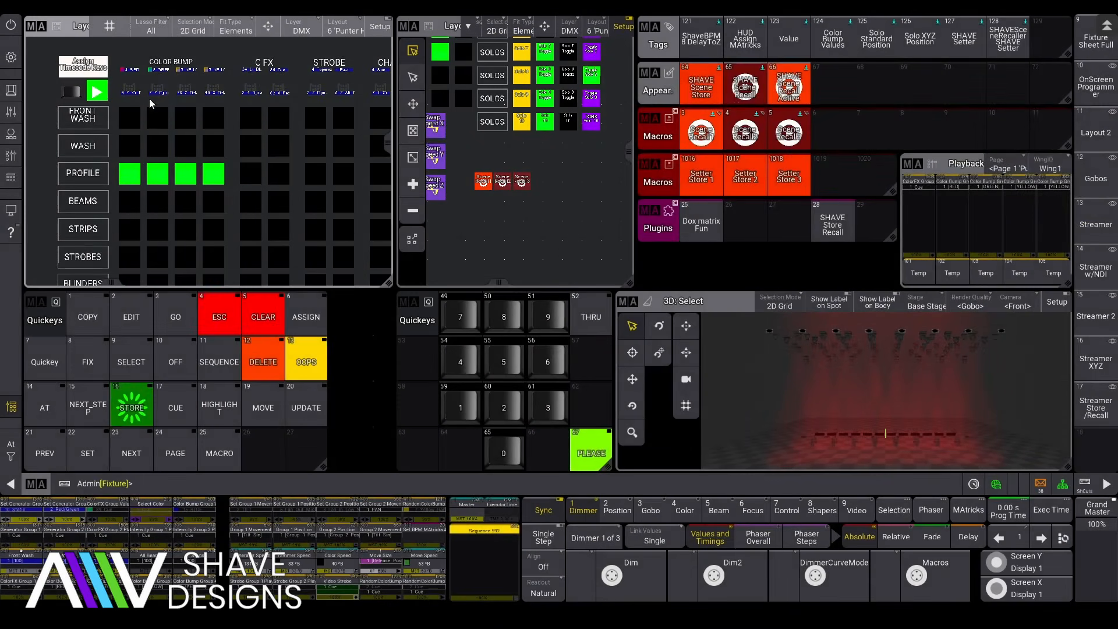
pyautogui.click(184, 71)
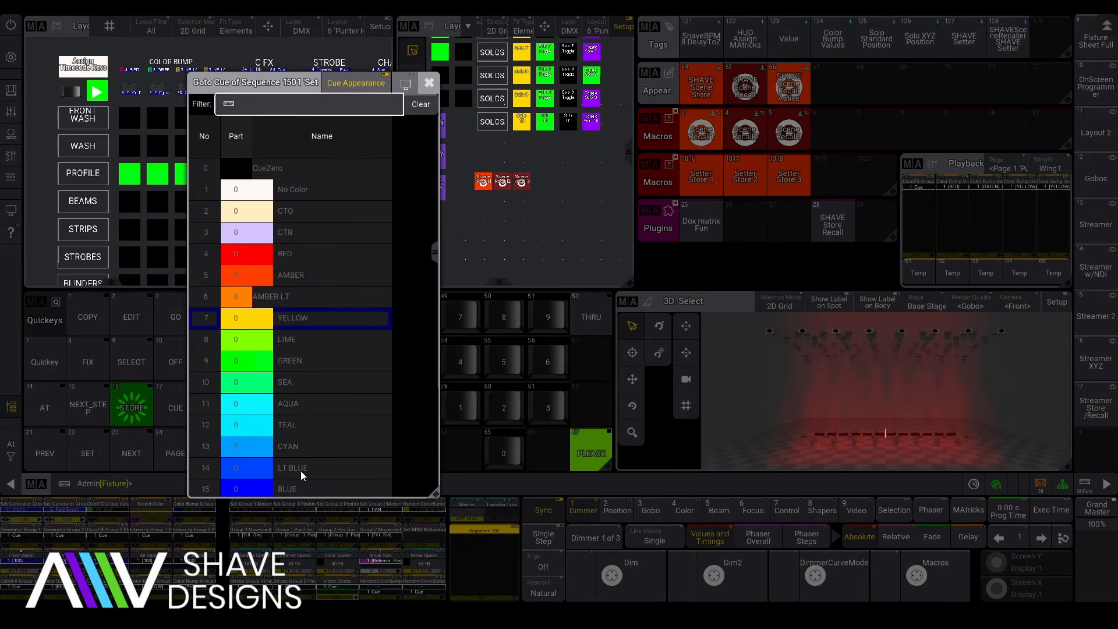
pyautogui.click(302, 450)
pyautogui.click(216, 72)
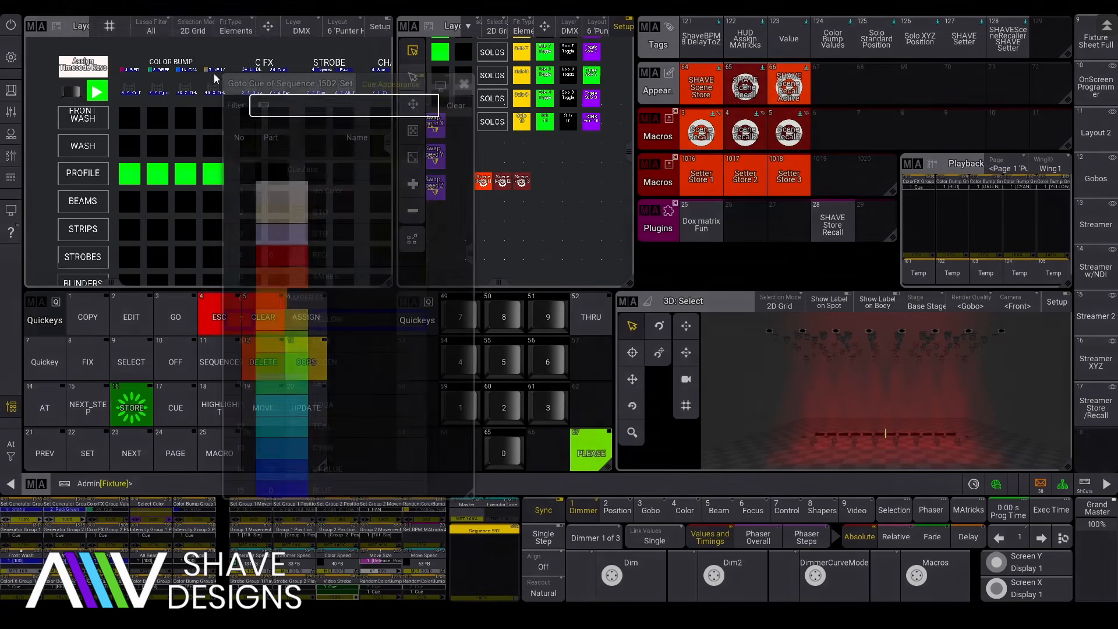
pyautogui.click(329, 193)
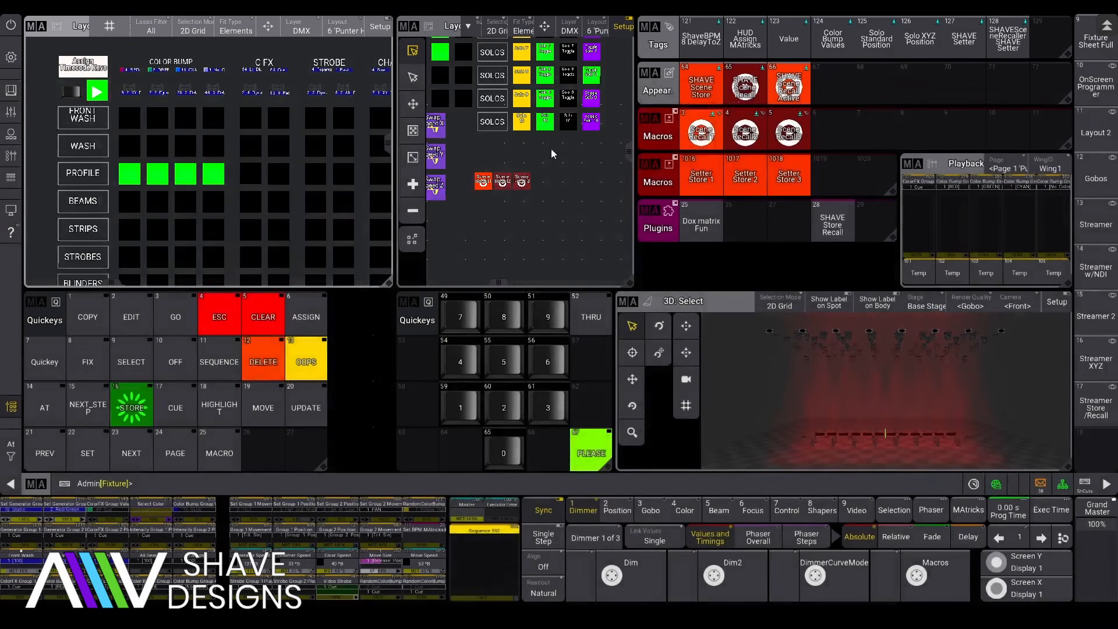
pyautogui.click(750, 178)
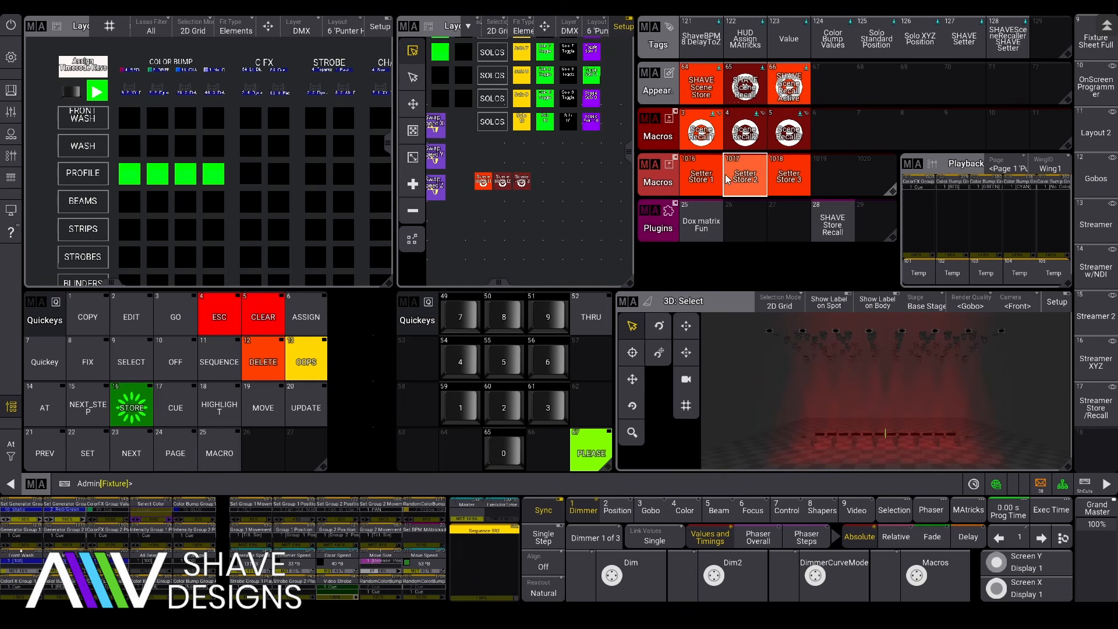
# Step: Set the groups to PINK, LT BLUE, MAGENTA and BLUE, store into Setter Store 3, then recall scene 3
pyautogui.click(121, 70)
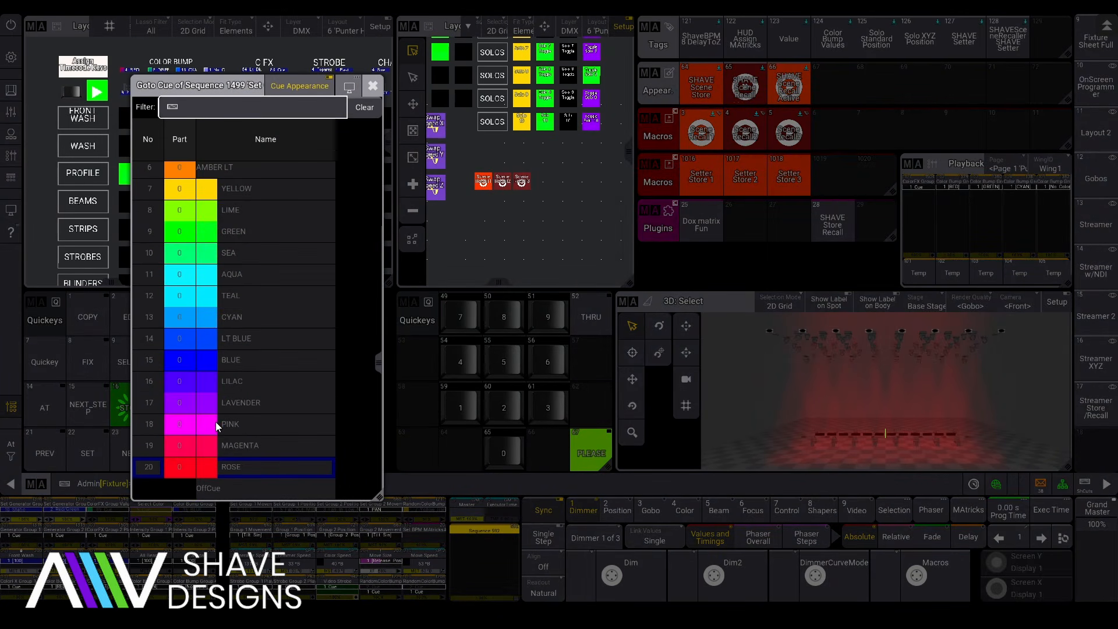
pyautogui.click(215, 424)
pyautogui.click(151, 71)
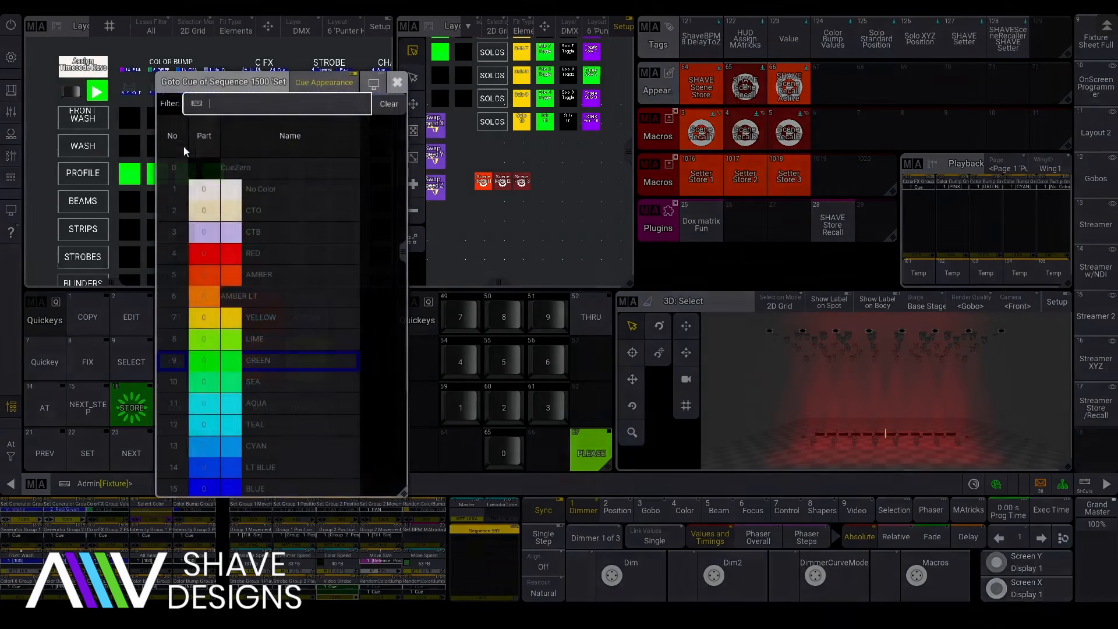
pyautogui.click(225, 477)
pyautogui.click(182, 70)
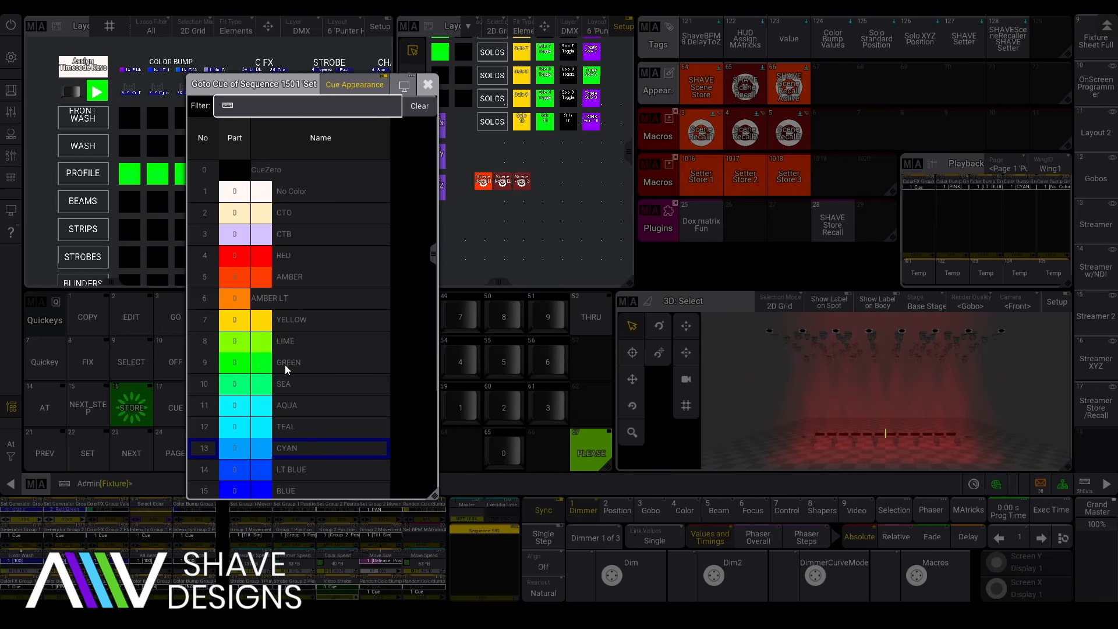
pyautogui.scroll(-3, 282, 460)
pyautogui.click(292, 472)
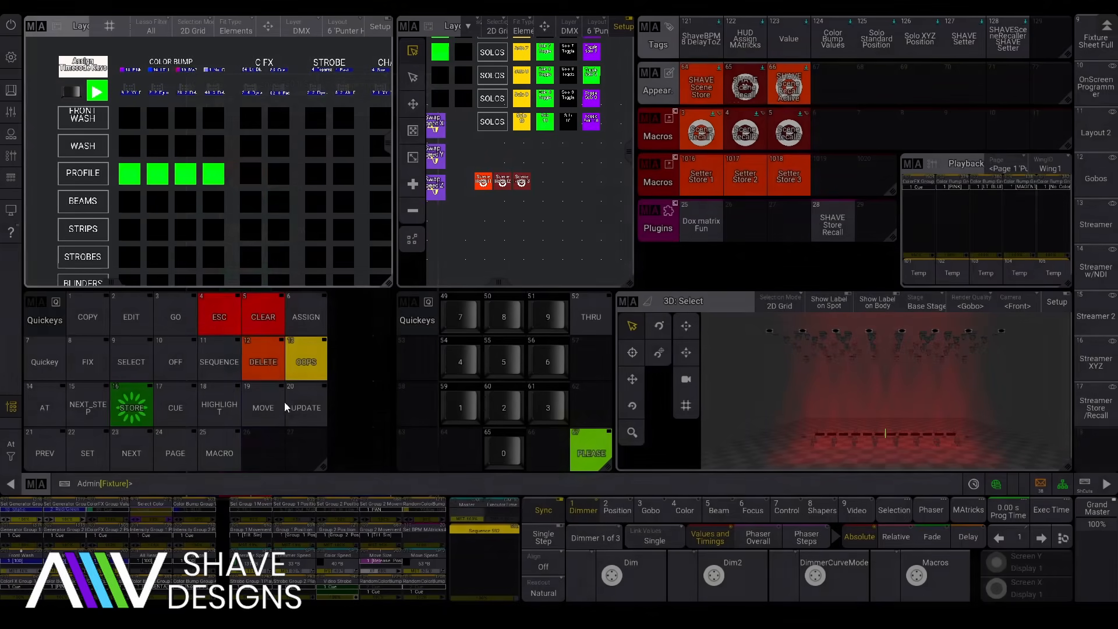
pyautogui.click(213, 72)
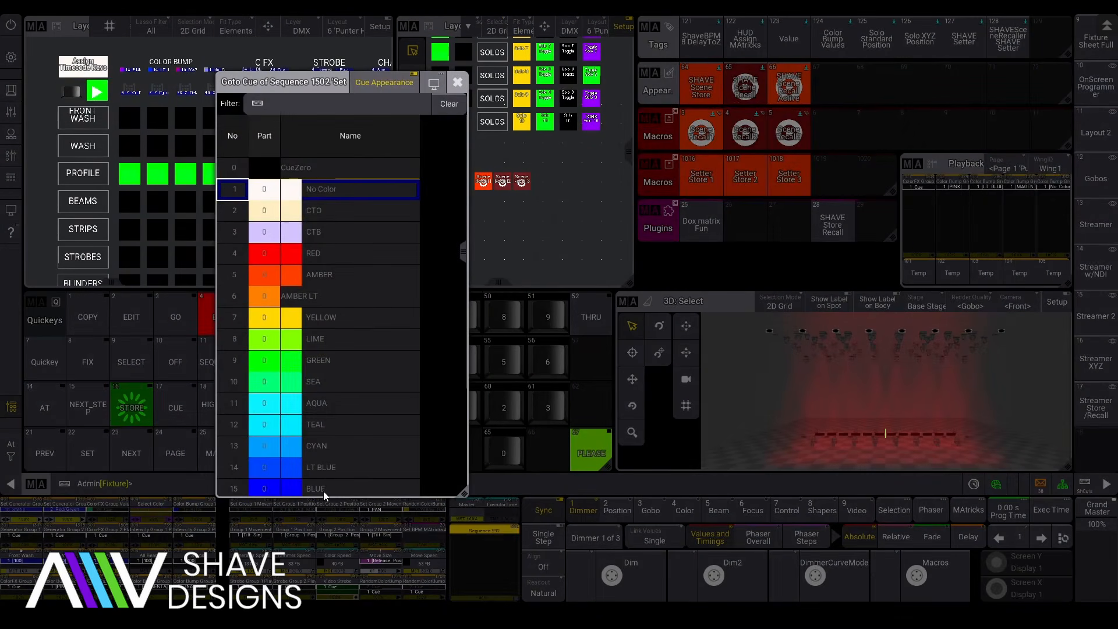
pyautogui.click(323, 491)
pyautogui.click(792, 177)
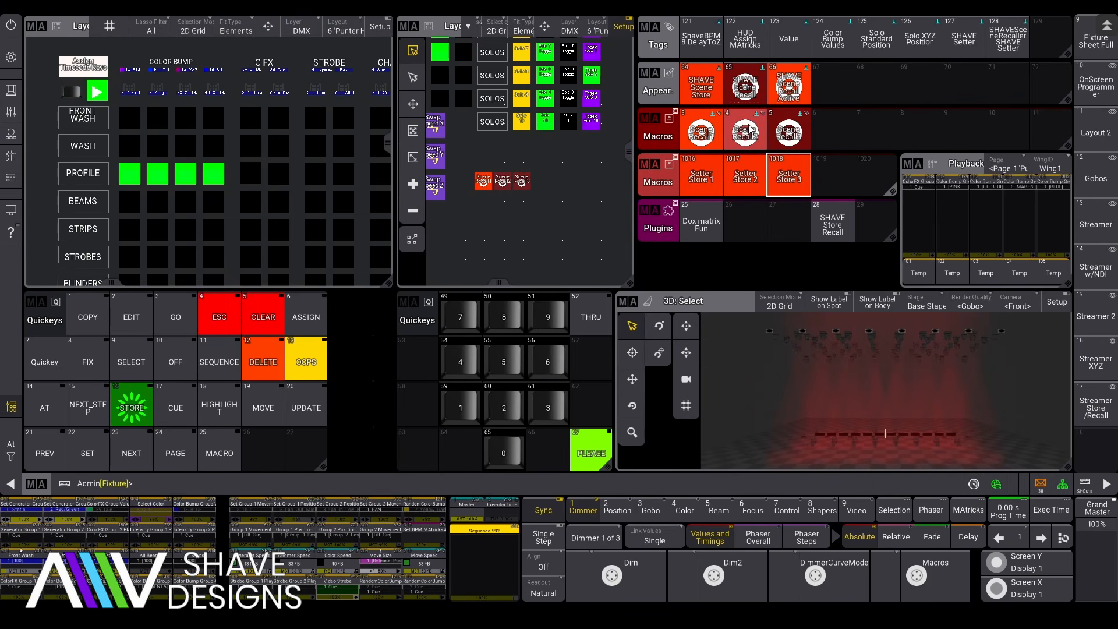
pyautogui.click(789, 129)
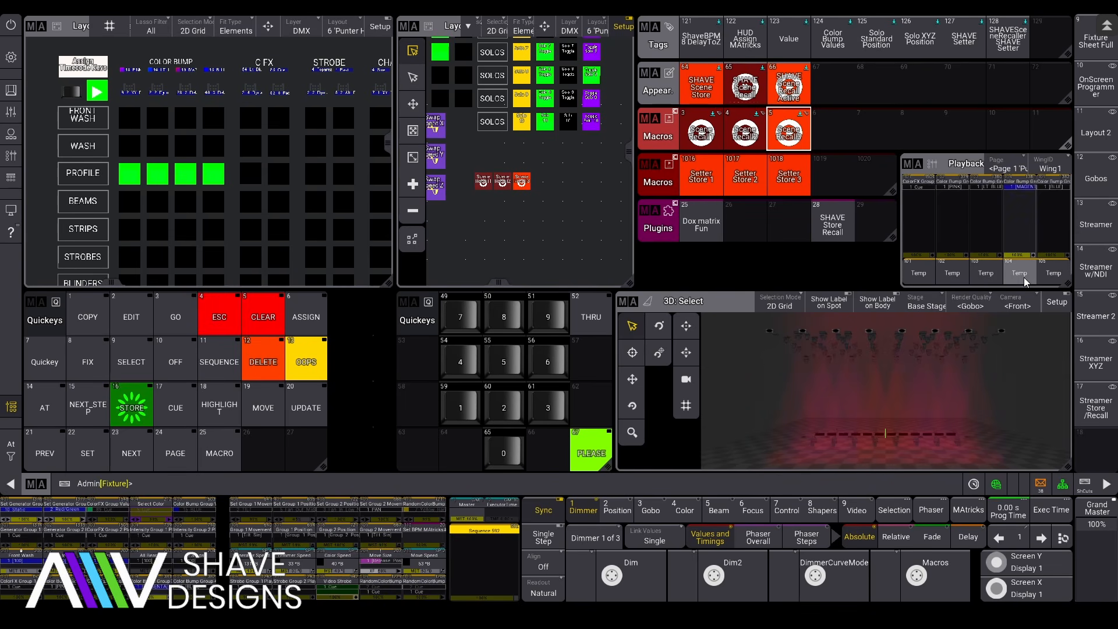
# Step: Flash the Temp colour playbacks to change the stage looks, including turning the beams yellow
pyautogui.click(988, 272)
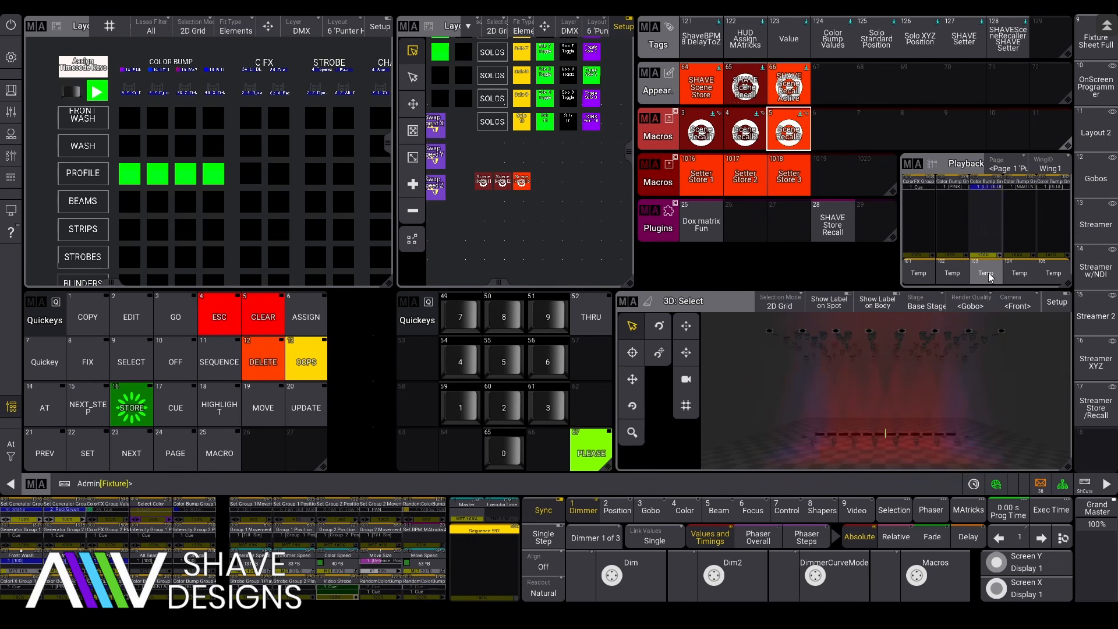
pyautogui.click(1047, 279)
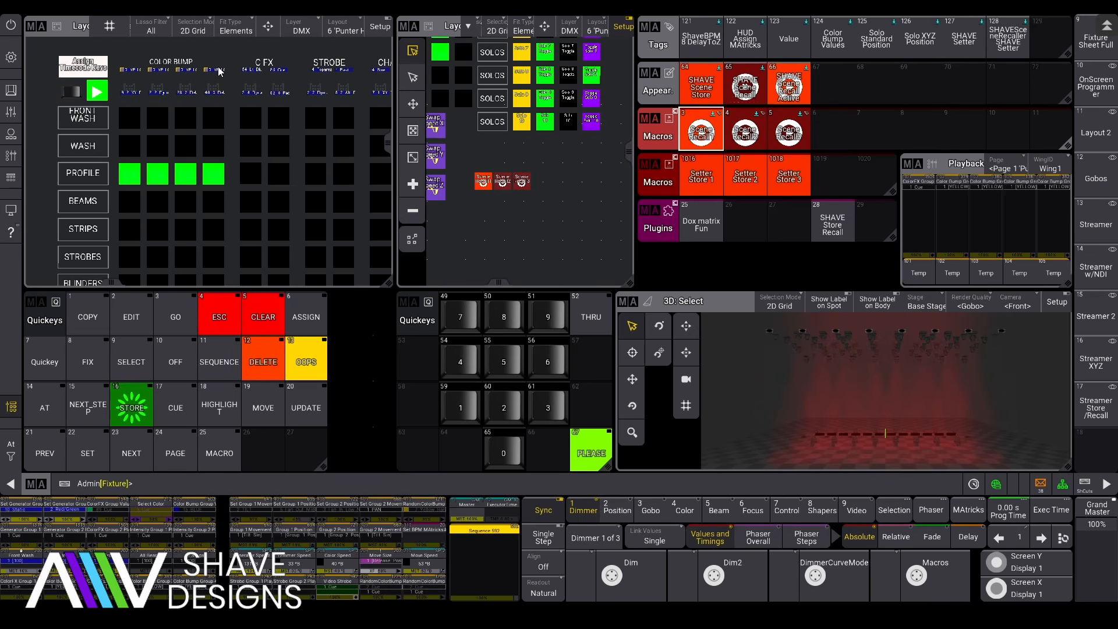
pyautogui.click(947, 276)
pyautogui.click(1019, 277)
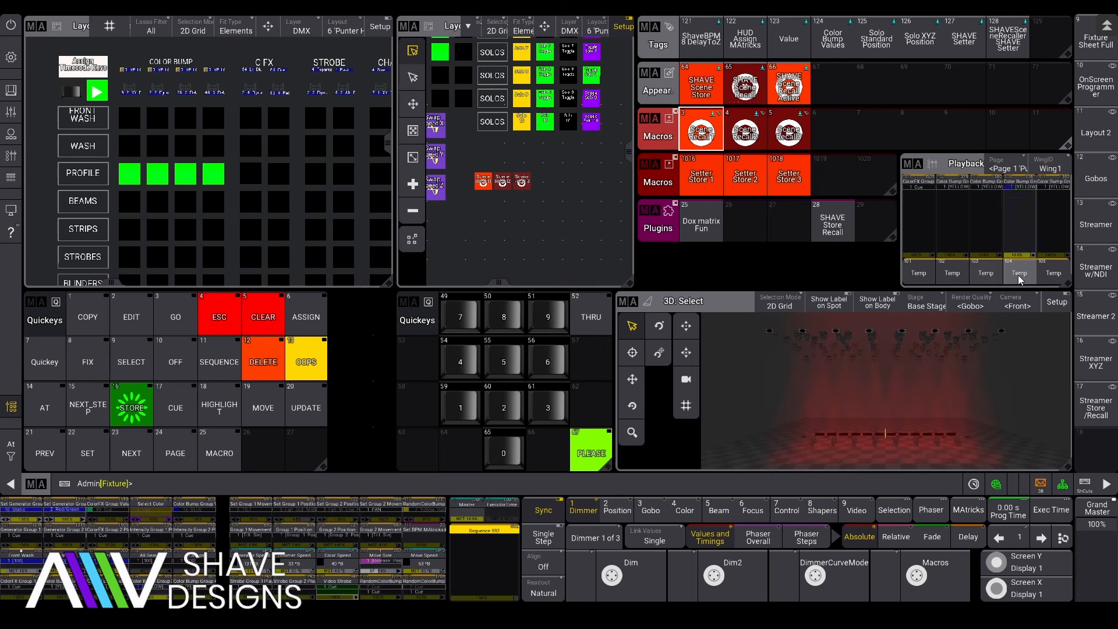
pyautogui.click(1051, 277)
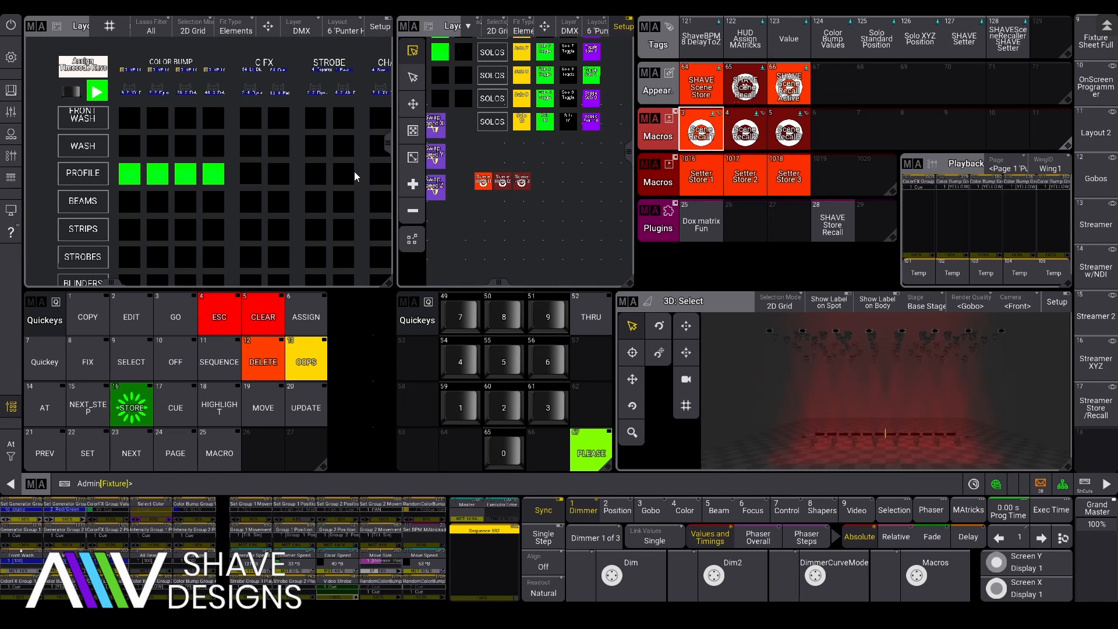
pyautogui.moveTo(308, 98); pyautogui.dragTo(86, 92)
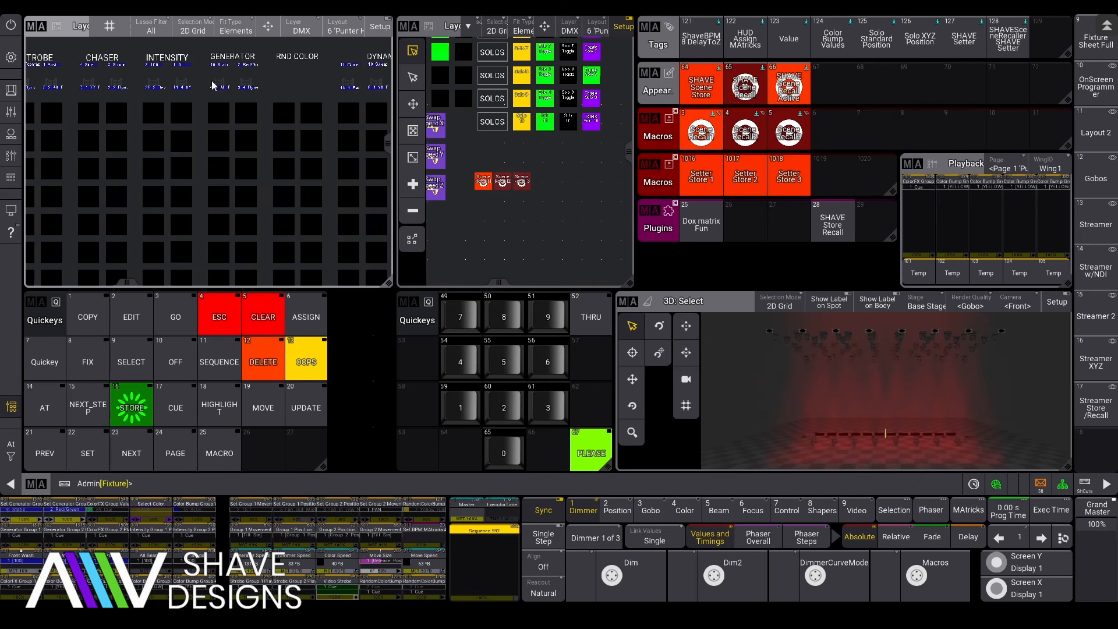
pyautogui.moveTo(127, 125); pyautogui.dragTo(370, 140)
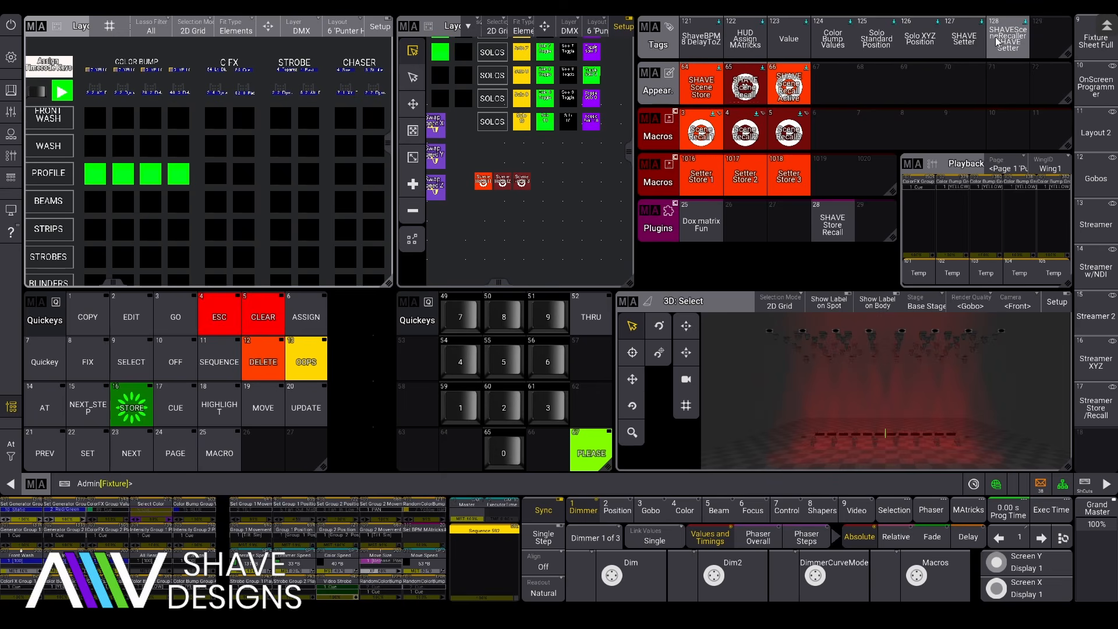
pyautogui.click(971, 39)
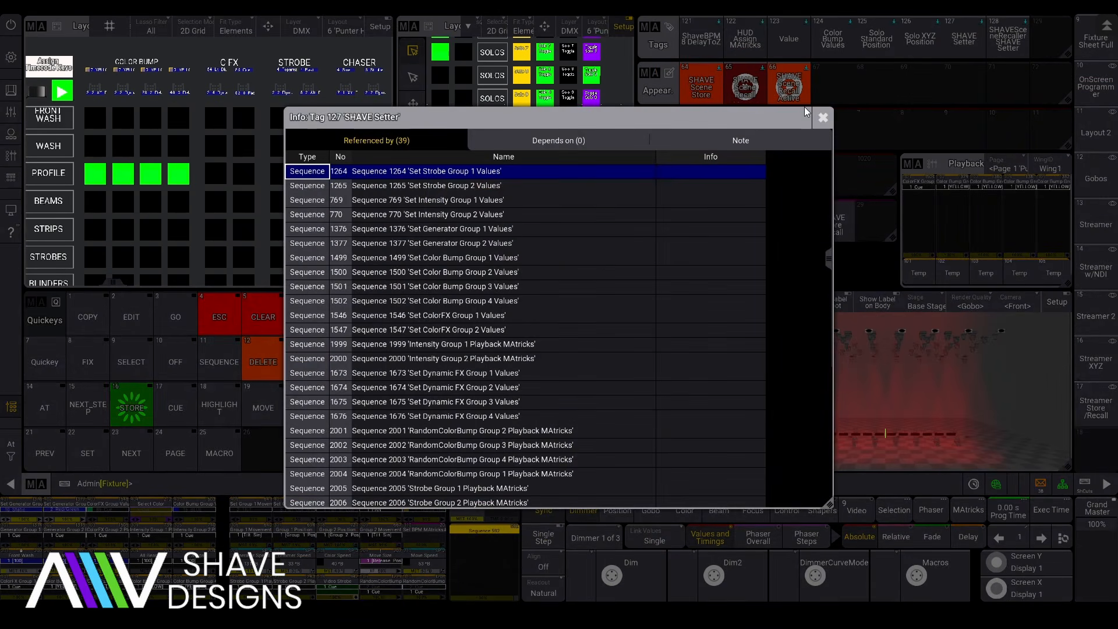
pyautogui.click(823, 118)
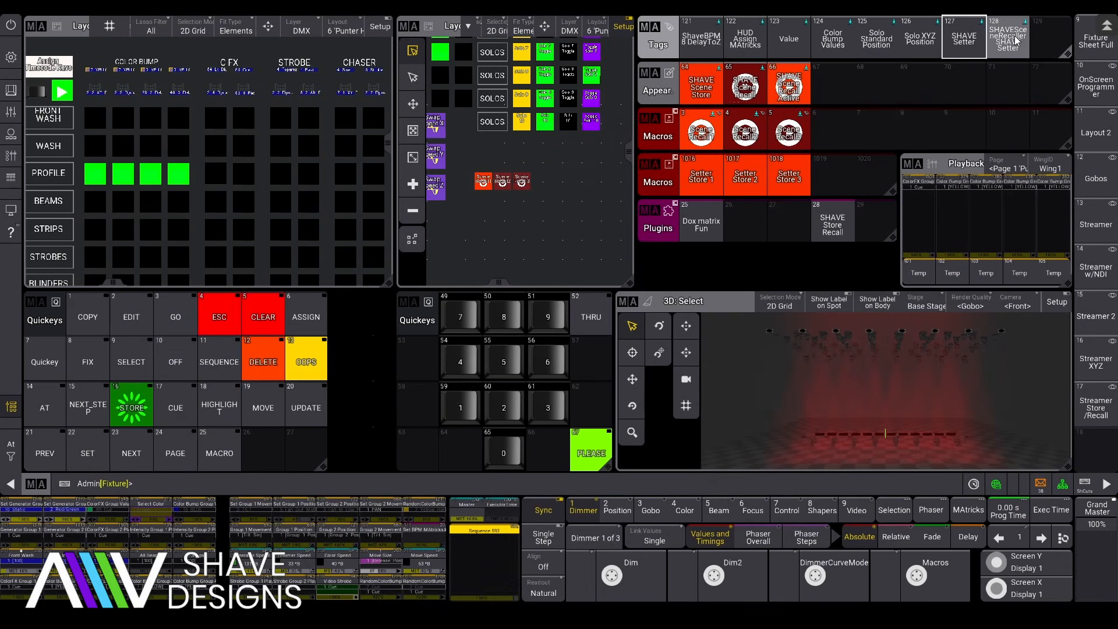